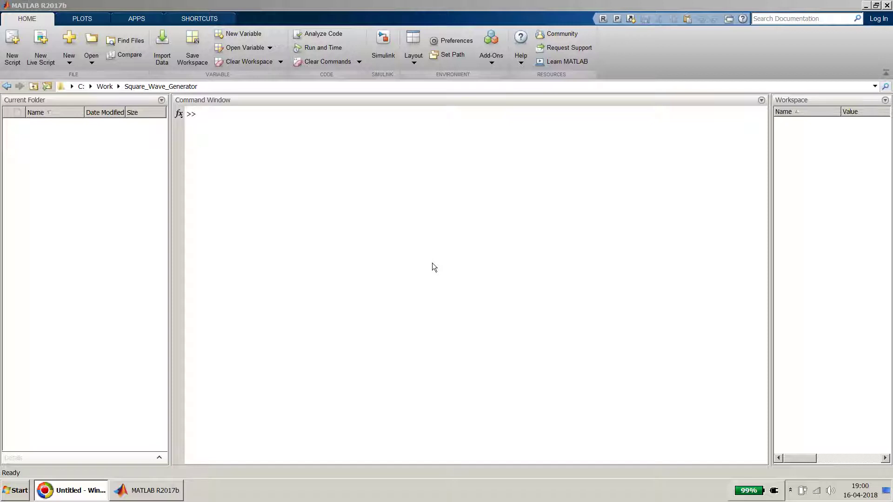
Create a new blank Simulink model.
left_click(65, 65)
left_click(118, 265)
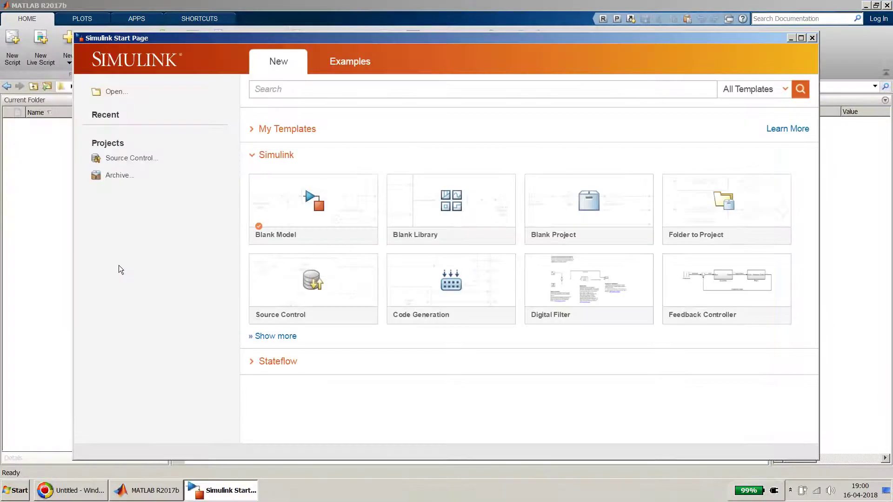
left_click(316, 204)
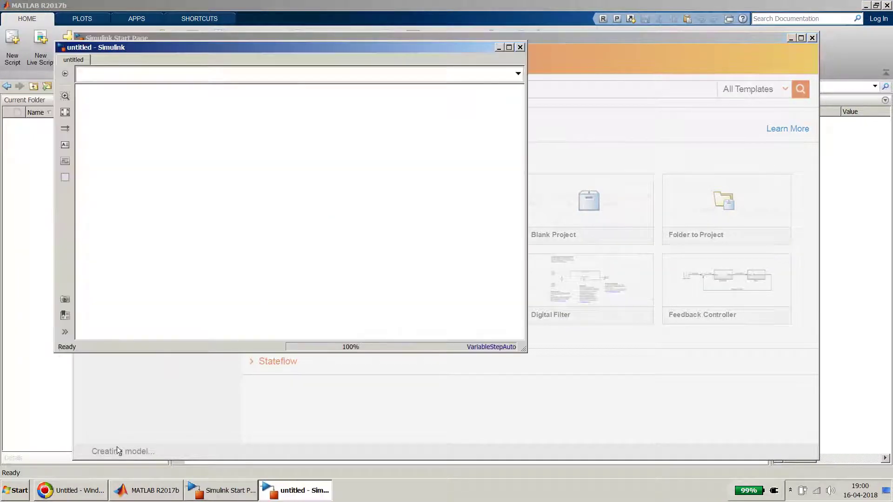
left_click(84, 490)
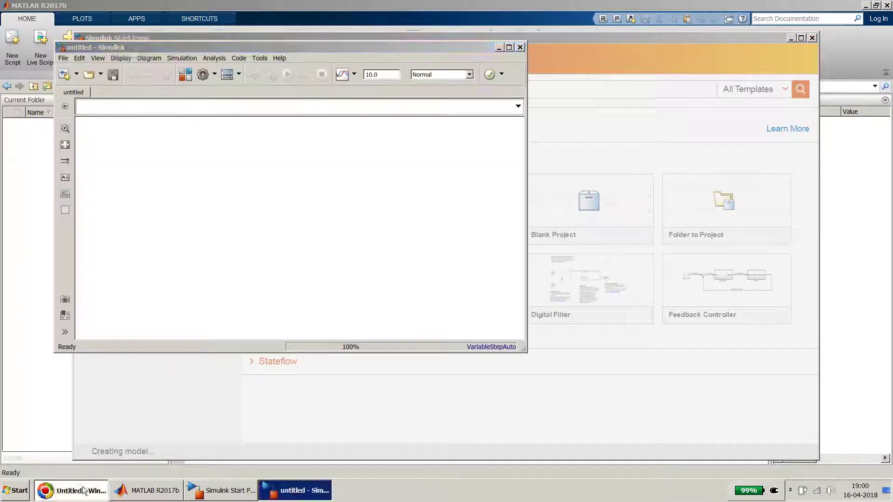
left_click(292, 163)
Try to save the model in the Square_Wave_Generator folder as Square_Wave_MATLAB_Function_S-Function.
key("ctrl+s")
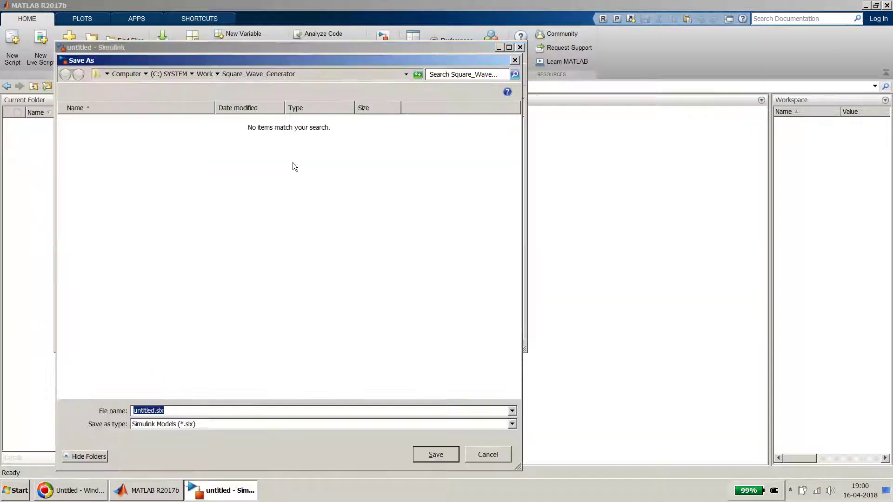
type("Sq")
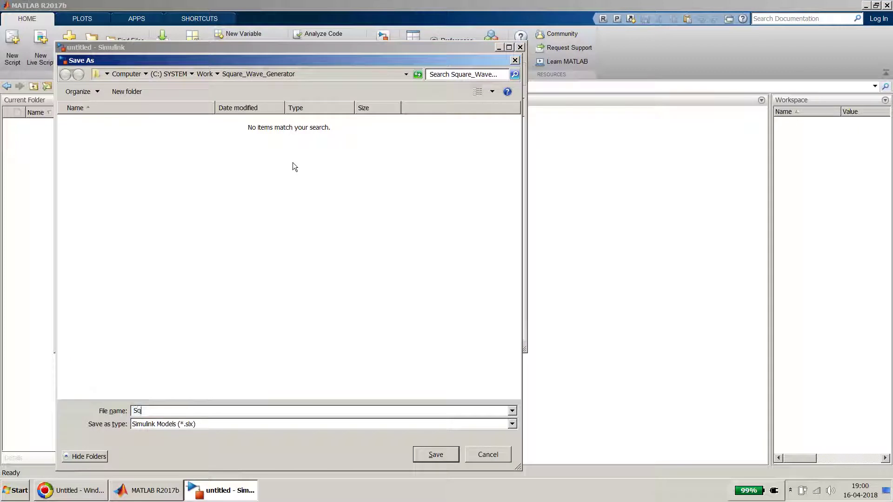
type("uare_Wave_MATLAB_Function_")
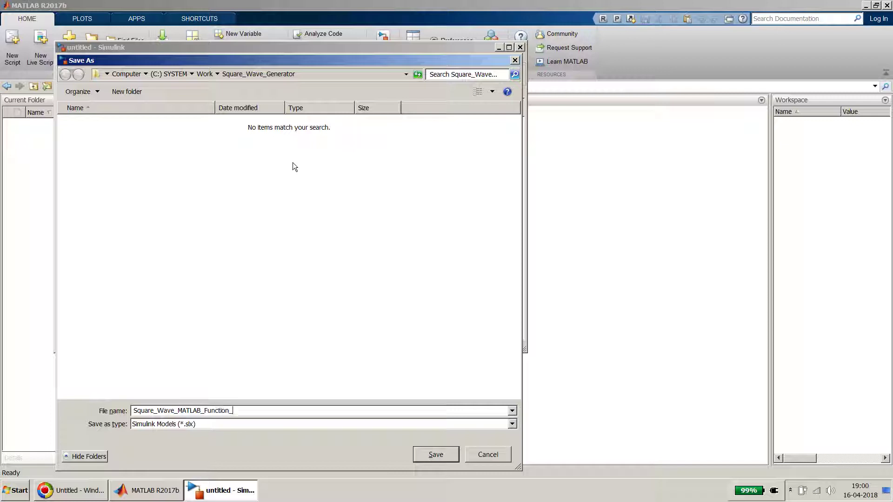
type("S-Function")
key("Return")
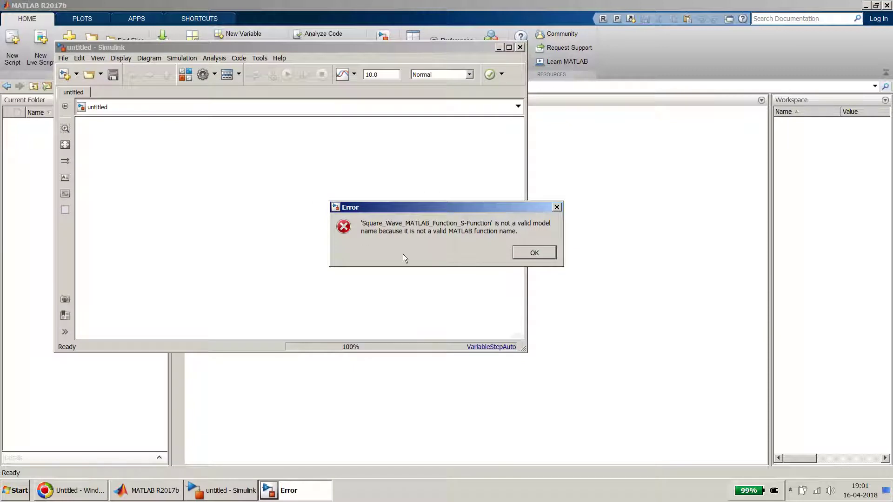
left_click(534, 254)
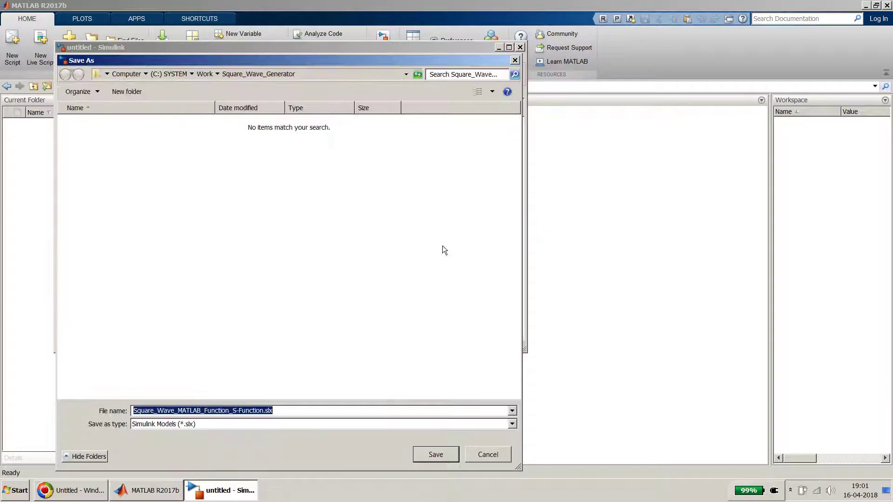
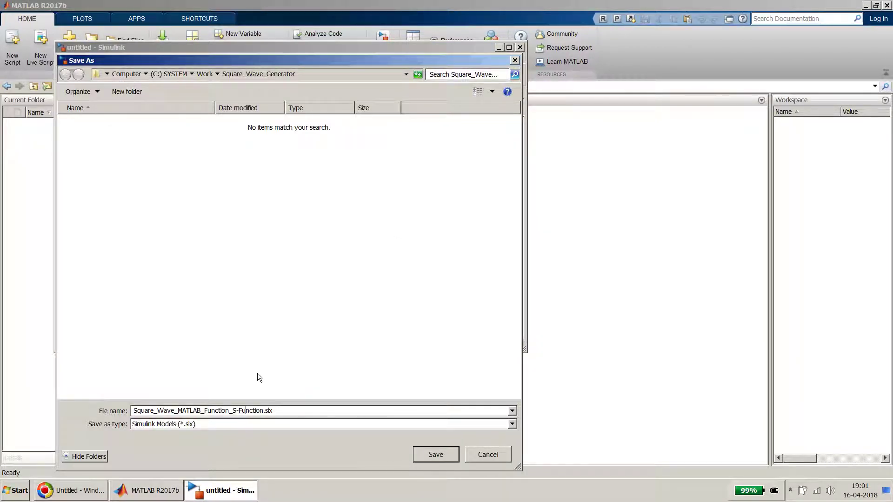
Correct the file name to Square_Wave_MATLAB_Function_S_Function and save the model.
key("Right")
key("Right")
key("Right")
key("BackSpace")
key("BackSpace")
key("BackSpace")
key("BackSpace")
key("BackSpace")
key("BackSpace")
key("BackSpace")
key("BackSpace")
key("BackSpace")
type("_Fu")
key("BackSpace")
type("unction")
key("Return")
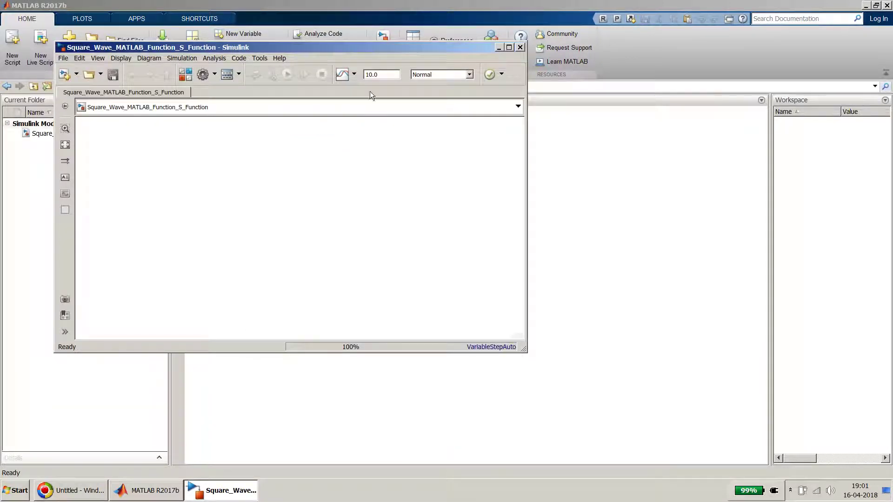
left_click_drag(391, 46, 568, 70)
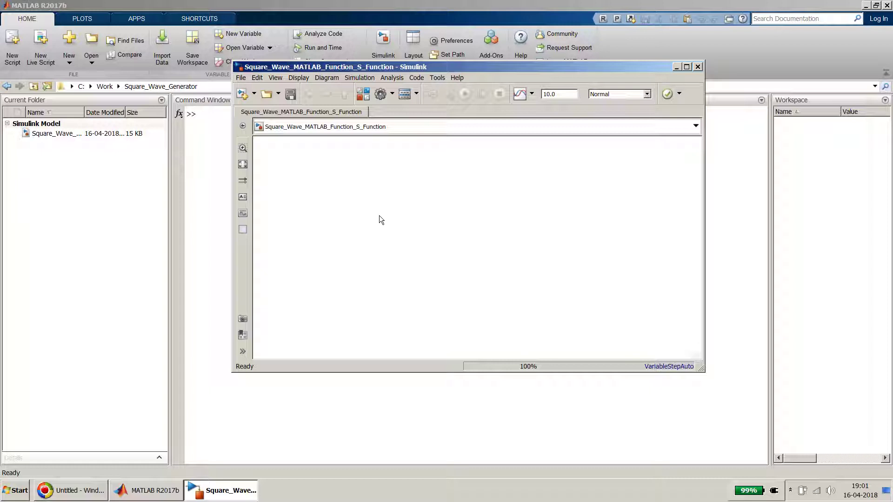
Try out a Waveform Generator block in the model, checking its parameters before deleting it.
double_click(363, 194)
type("wgen")
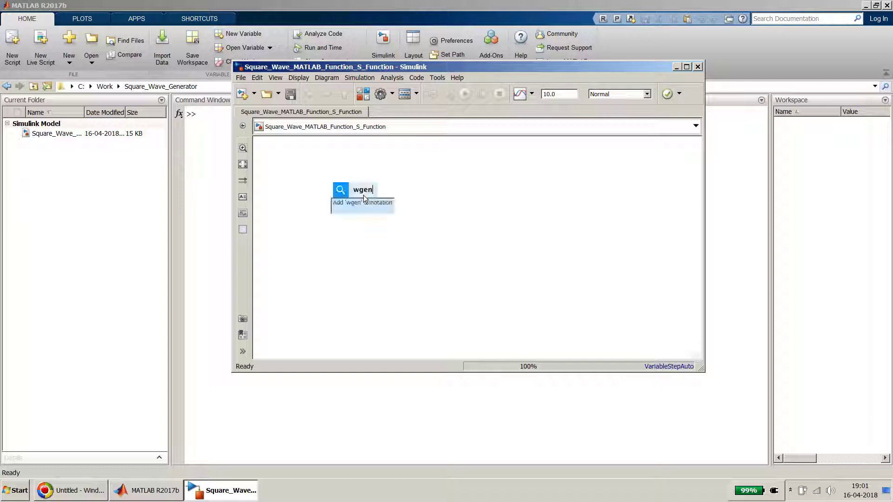
key("BackSpace")
key("BackSpace")
key("BackSpace")
type("ave")
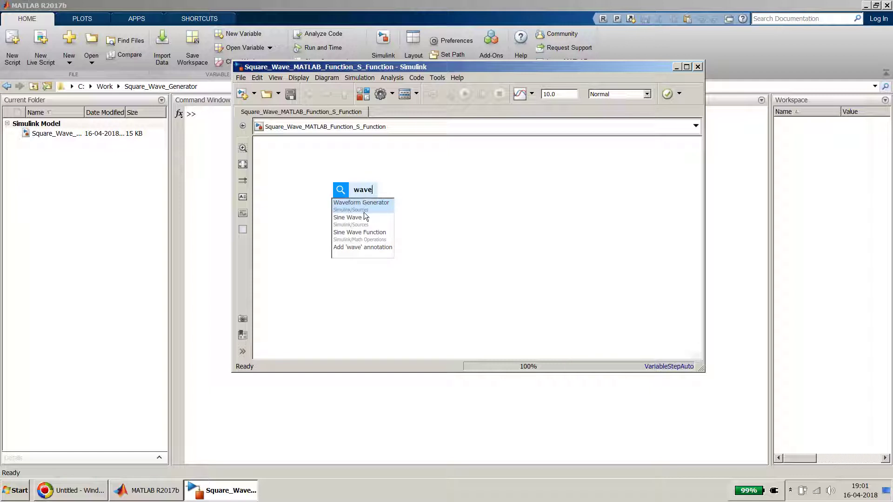
left_click(367, 205)
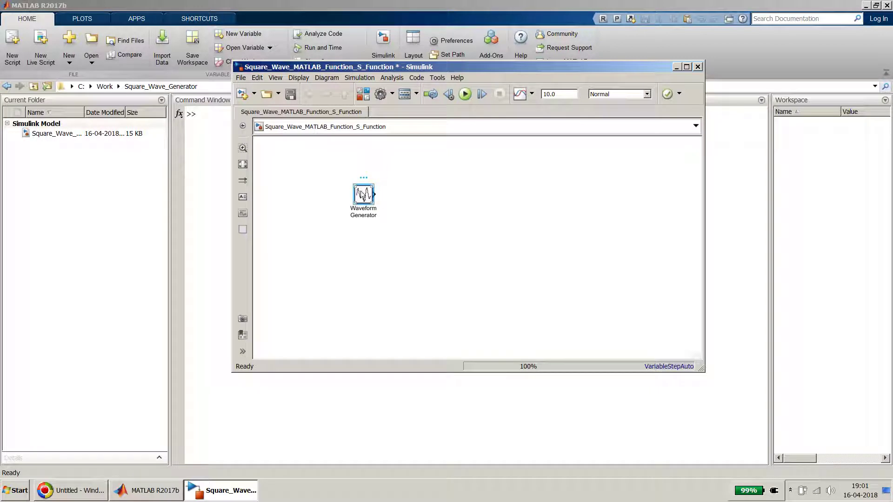
double_click(363, 194)
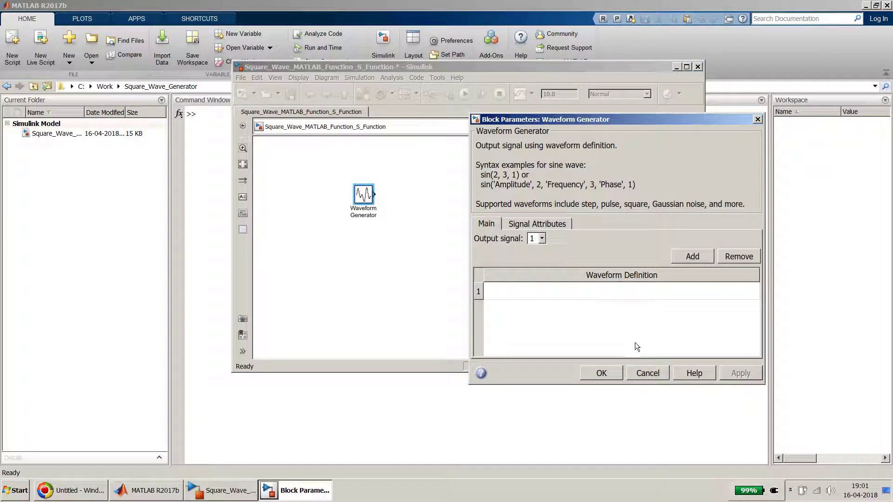
left_click(646, 372)
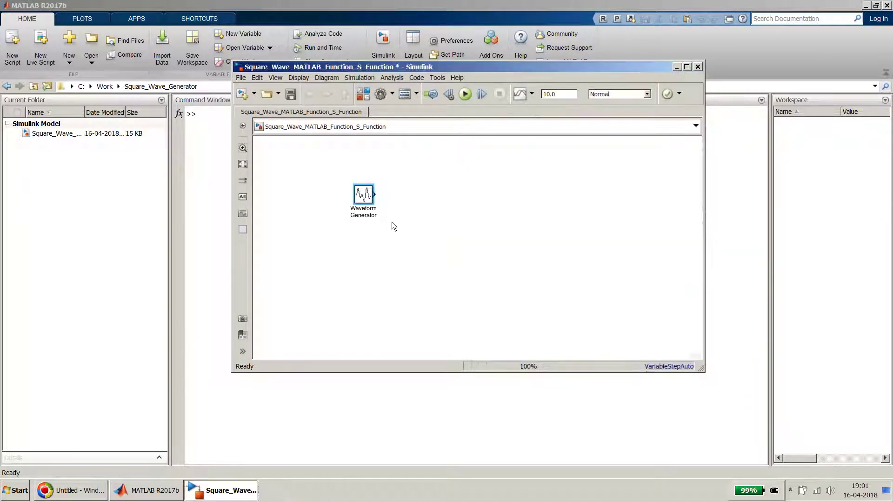
left_click(365, 194)
key("Delete")
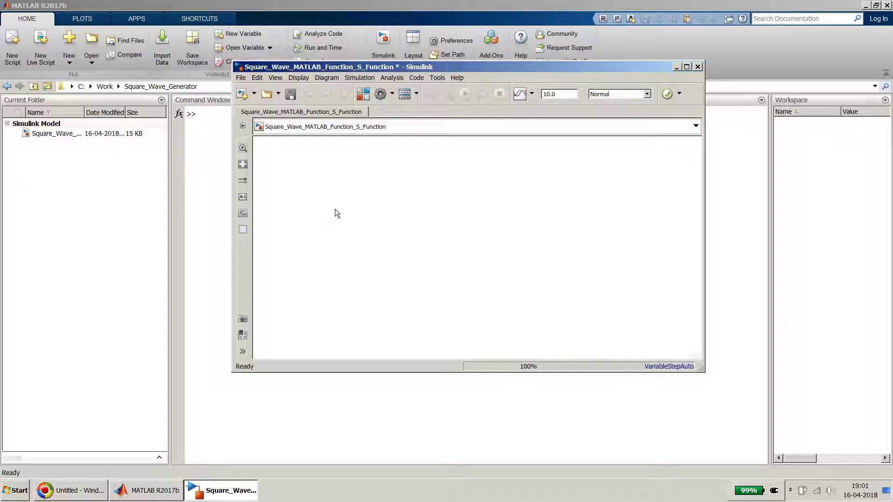
Add a Sine Wave source block to the empty model.
type("S")
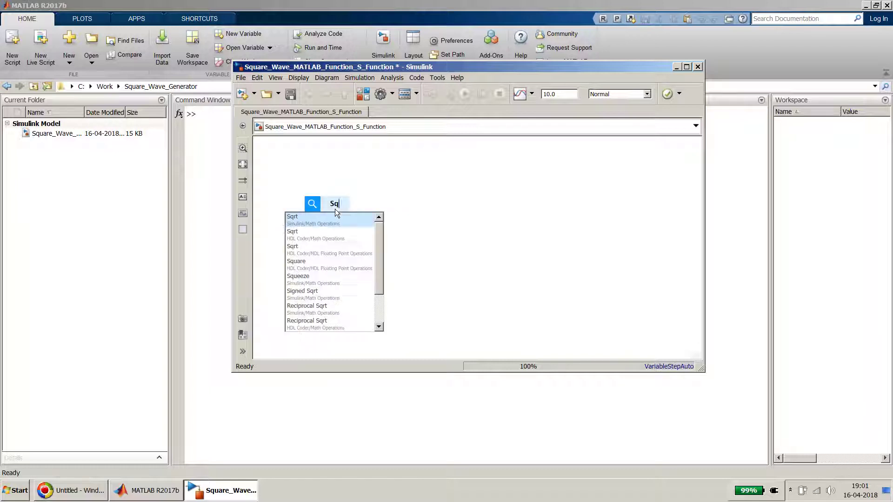
type("ine")
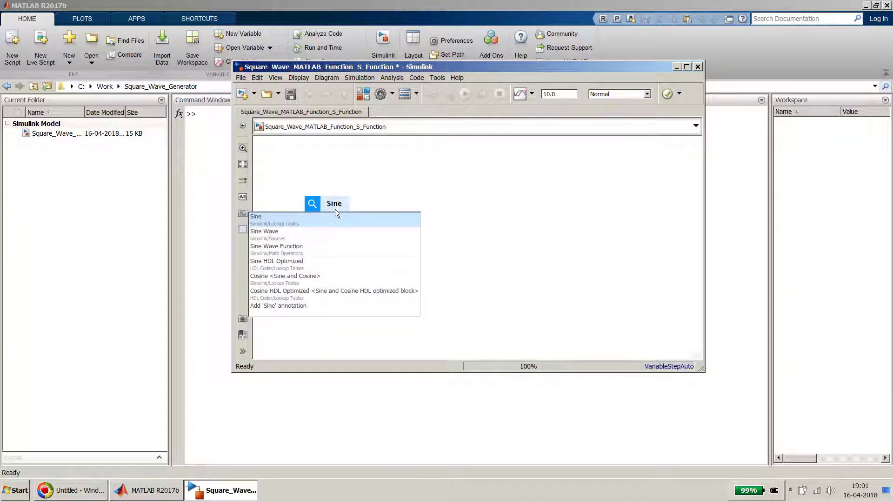
left_click(305, 233)
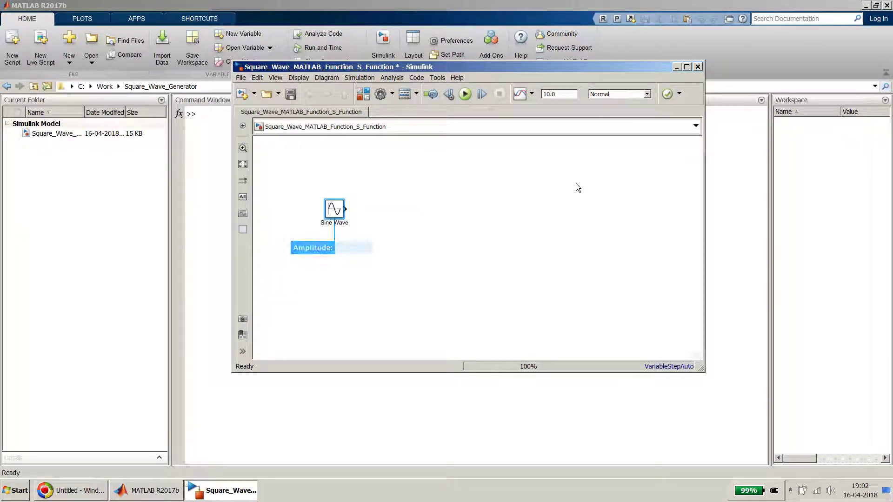
Add a Scope block with 2 input ports beyond the Sine Wave block.
double_click(565, 191)
type("scope")
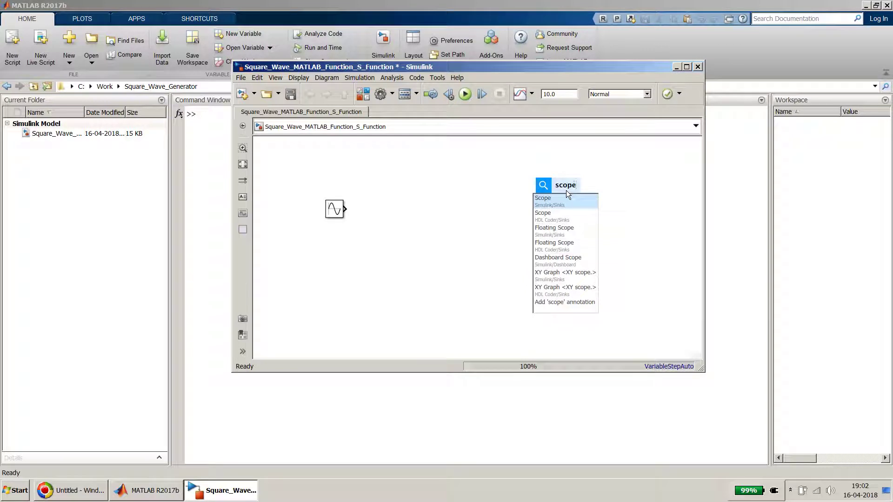
key("Return")
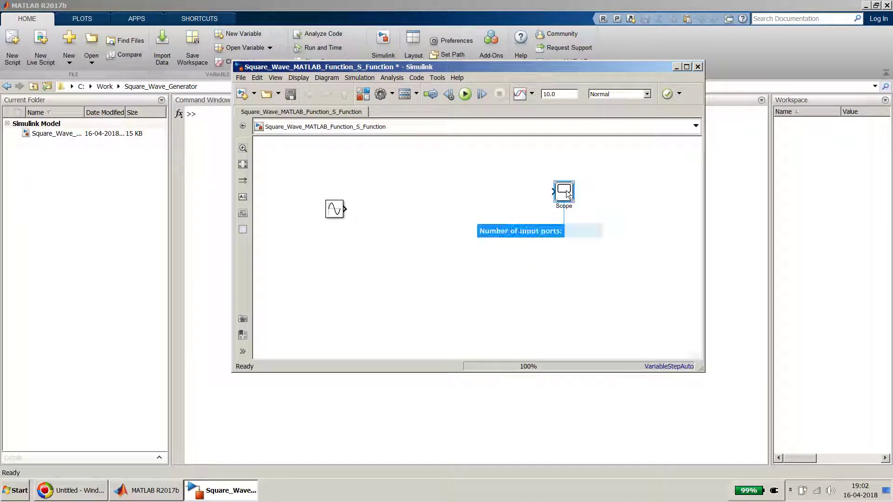
type("2")
key("Return")
Line the Scope up with the Sine Wave block and connect the sine output to its first input.
left_click_drag(565, 191, 498, 213)
left_click(446, 212)
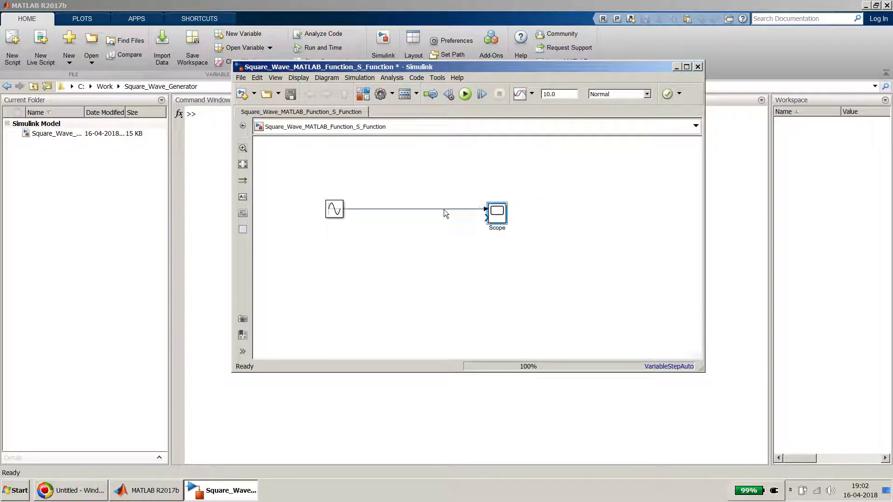
left_click_drag(498, 214, 507, 214)
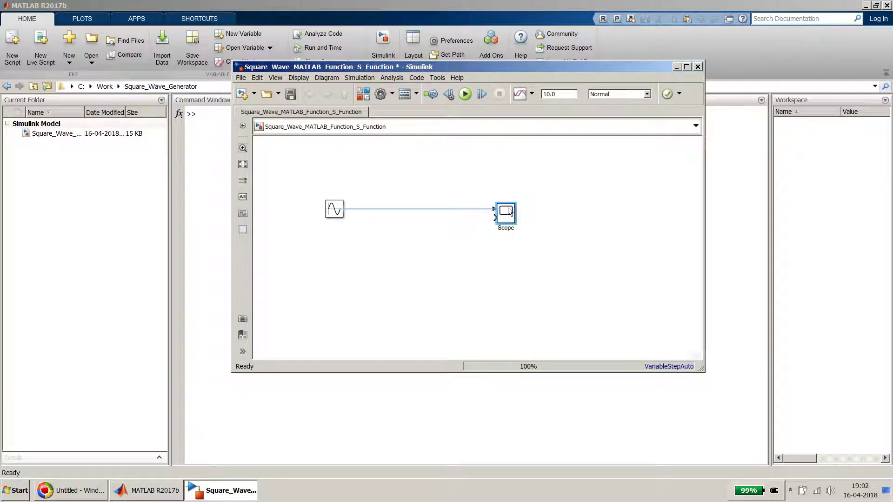
left_click(459, 171)
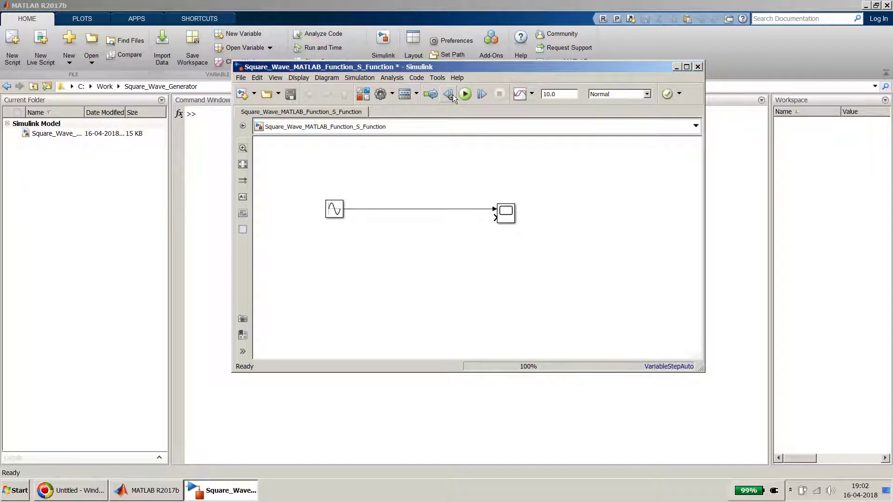
Run the simulation and open the Scope to view the sine signal.
left_click(467, 93)
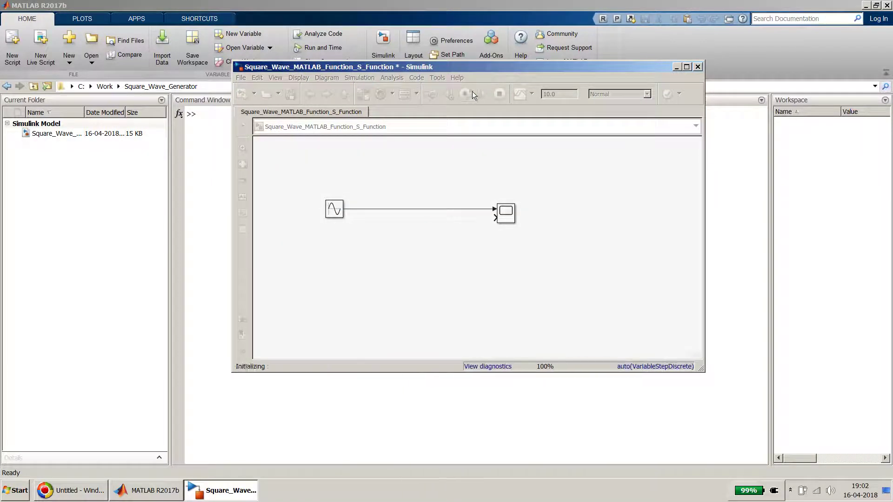
left_click(507, 217)
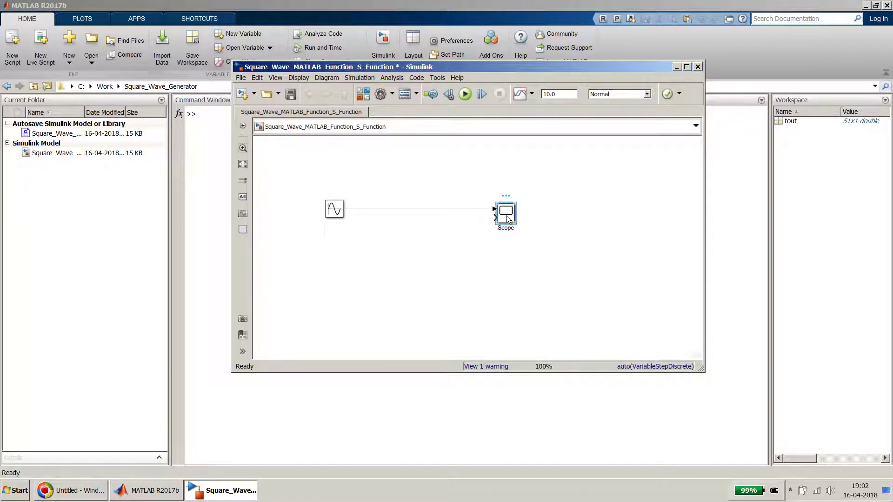
double_click(506, 217)
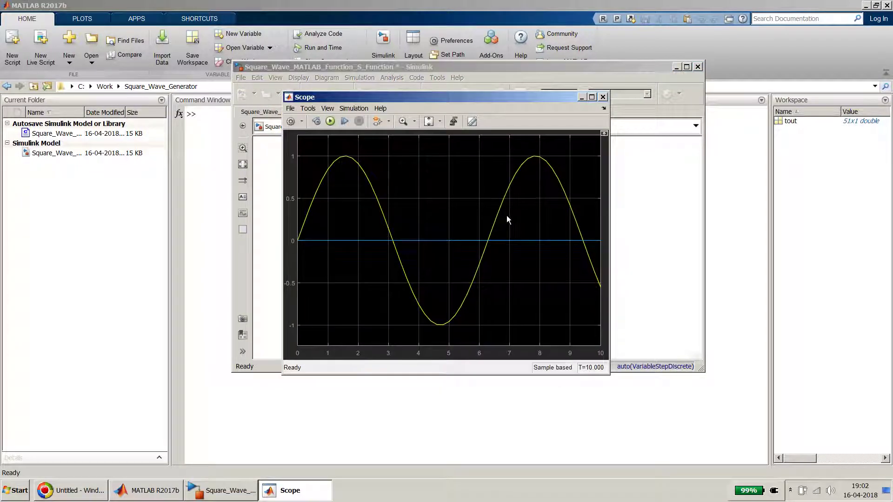
Arrange the Scope and model windows side by side, expanding the model window to full screen height.
left_click_drag(510, 99, 767, 96)
left_click_drag(523, 66, 350, 82)
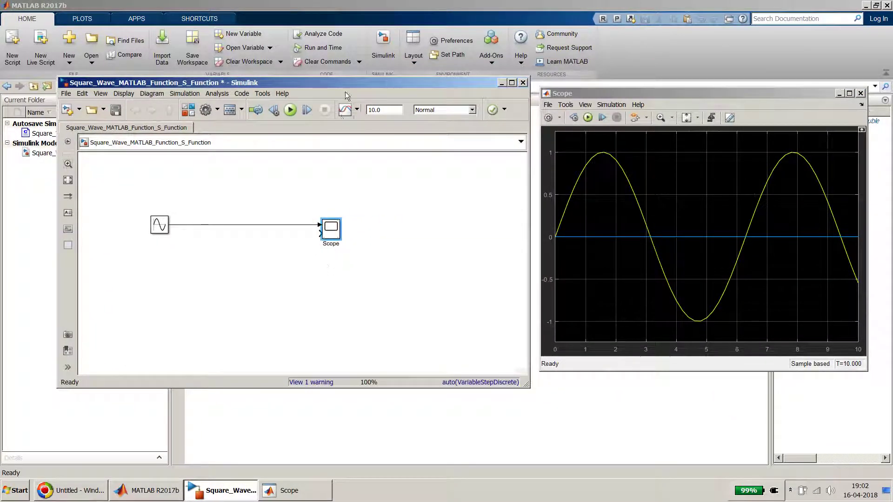
double_click(352, 77)
left_click(227, 202)
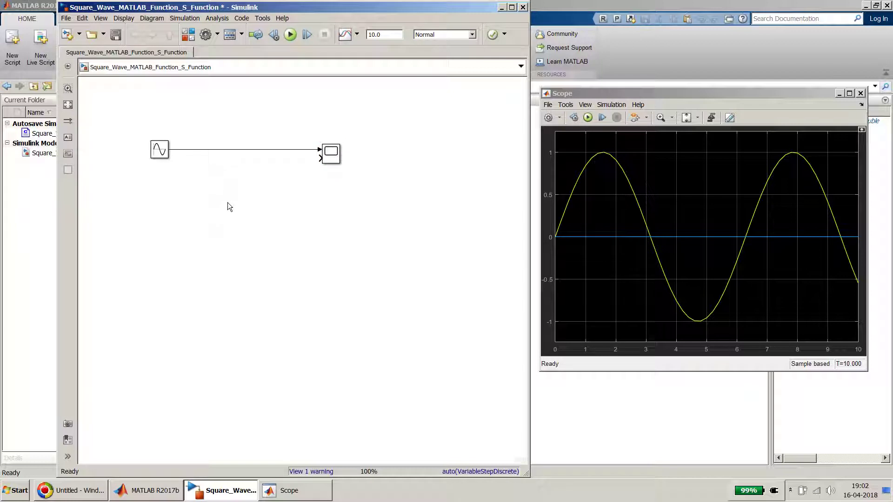
Add a Switch block below the signal line between the Sine Wave and the Scope.
double_click(236, 191)
type("swi")
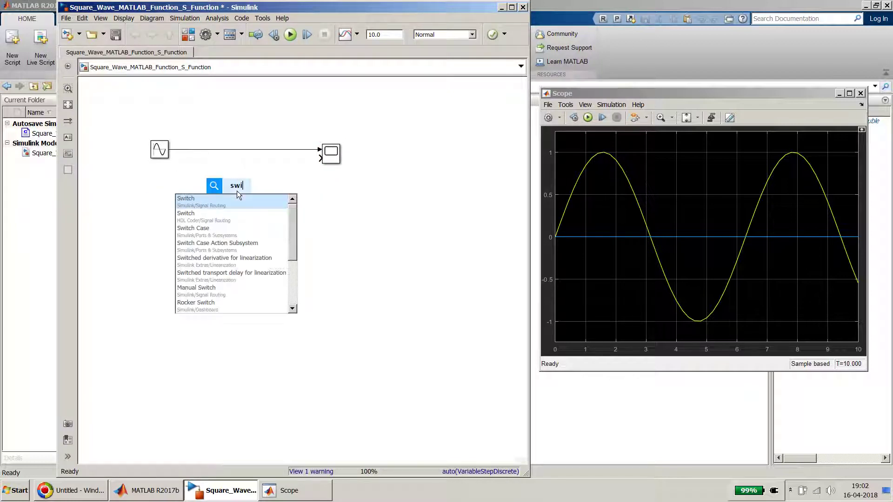
key("Return")
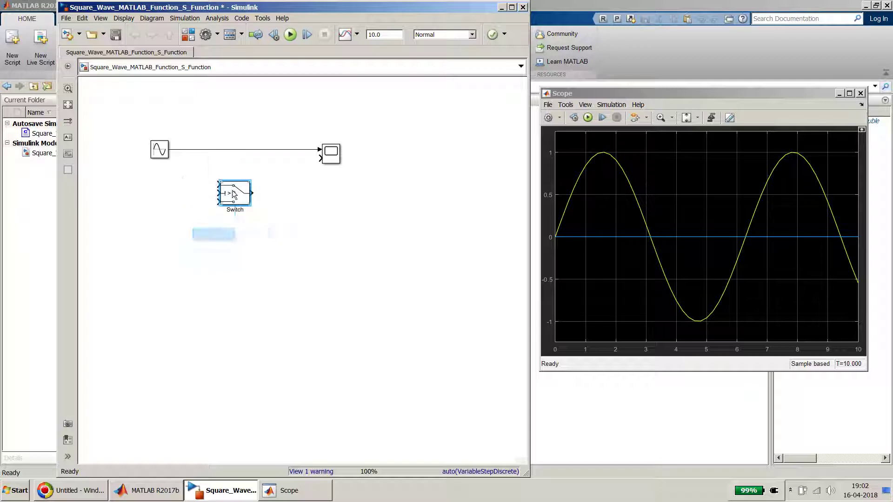
left_click_drag(233, 189, 267, 186)
left_click(197, 171)
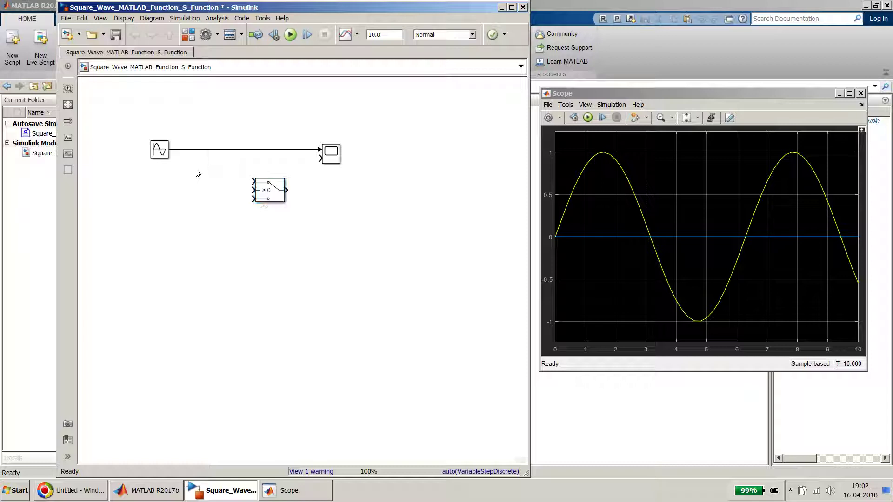
Add a Constant block with its default value between the Sine Wave and Switch blocks.
left_click(268, 194)
left_click(180, 166)
double_click(181, 166)
type("const")
key("Return")
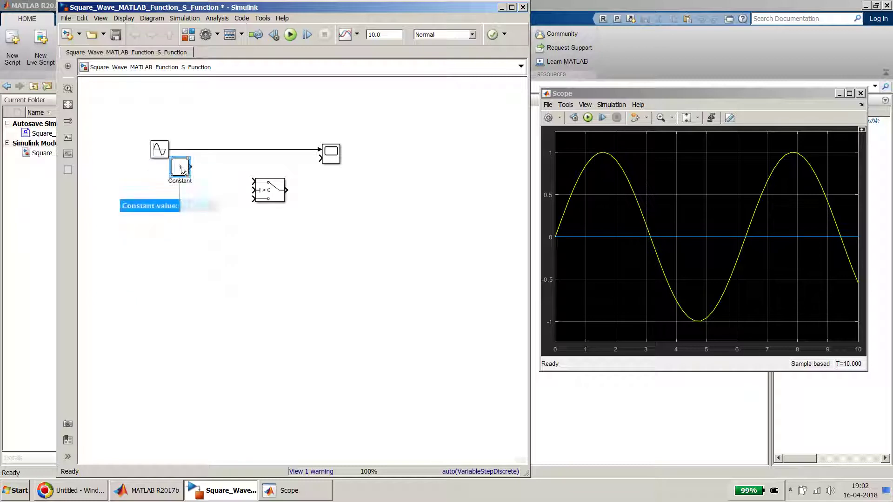
key("Return")
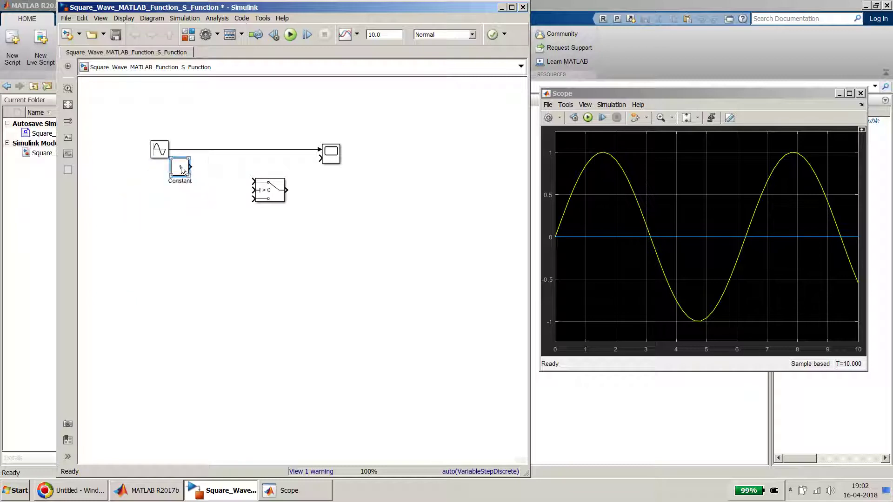
Duplicate the Constant block below the original and set the copy's constant value to -1.
left_click_drag(182, 169, 183, 228)
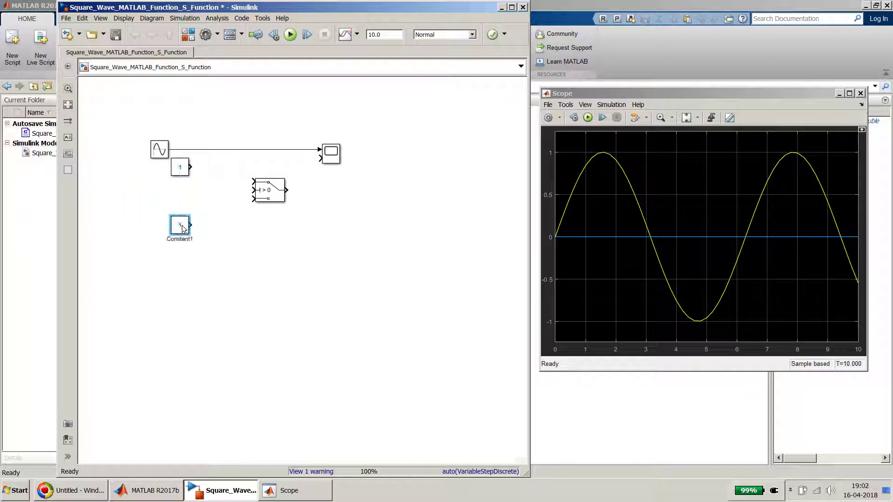
double_click(182, 226)
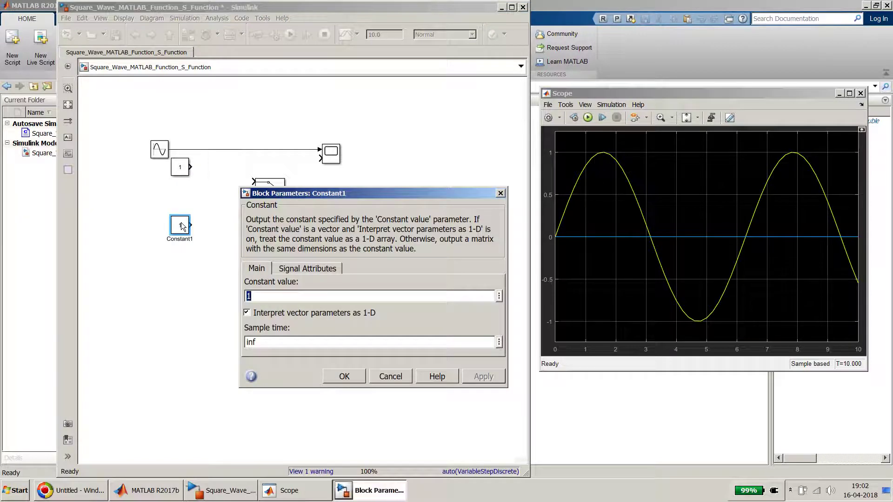
type("-1")
key("Return")
Move the Constant 1 block above the sine signal line and bring the Switch and the -1 Constant closer together below it.
left_click(184, 173)
left_click_drag(186, 173, 205, 115)
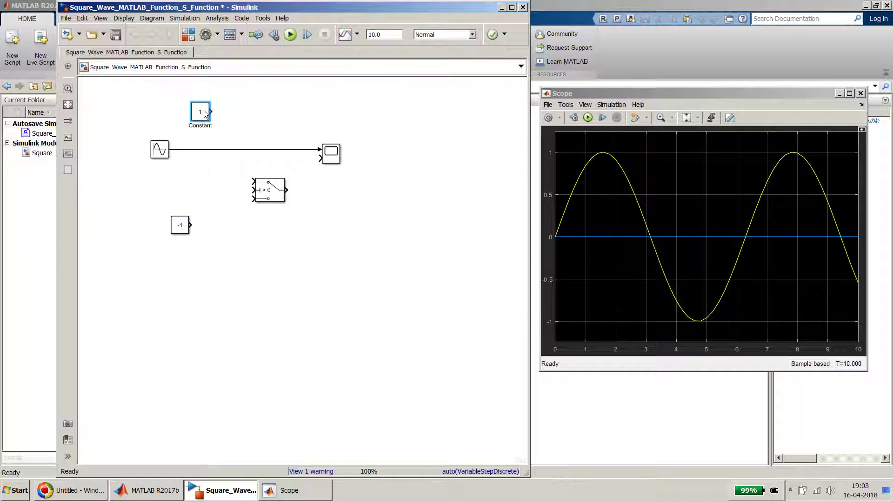
left_click_drag(275, 197, 266, 185)
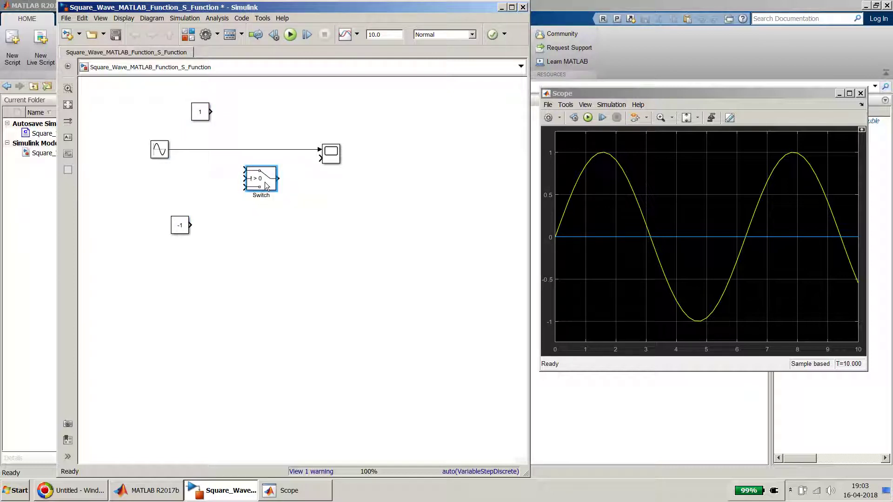
left_click(185, 227)
left_click_drag(185, 226, 216, 215)
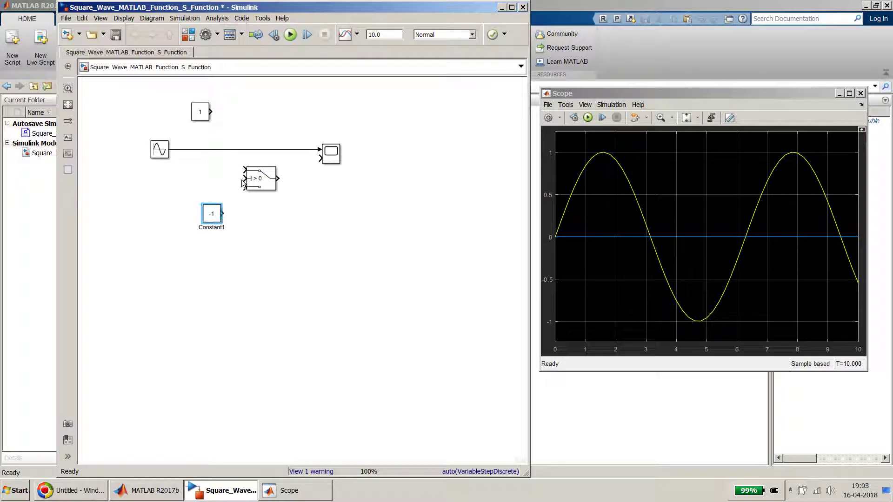
Wire Constant 1, the sine signal and Constant -1 to the Switch's first, second and third inputs, and its output to the Scope's second input.
left_click_drag(245, 178, 186, 150)
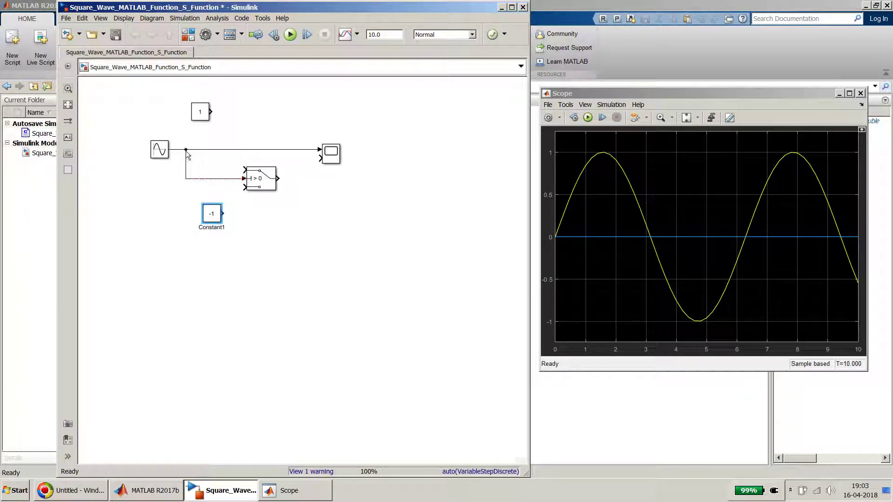
left_click(203, 118)
left_click(268, 182, "ctrl")
left_click(213, 215)
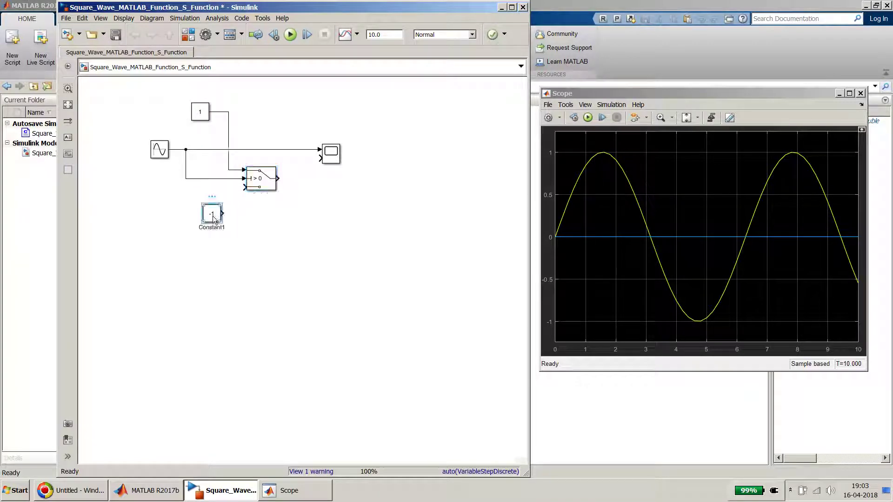
left_click(262, 179, "ctrl")
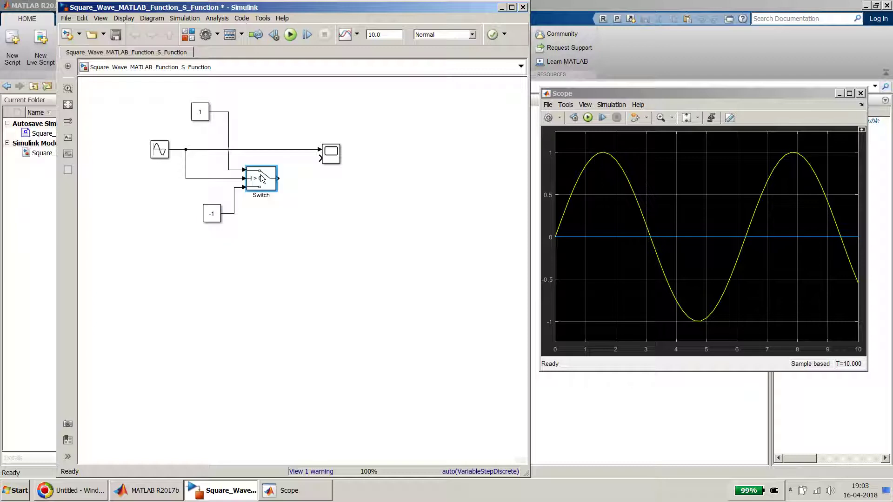
left_click(332, 157, "ctrl")
left_click(325, 130)
Save the model and run the simulation to plot the sine and switched signals.
key("ctrl+s")
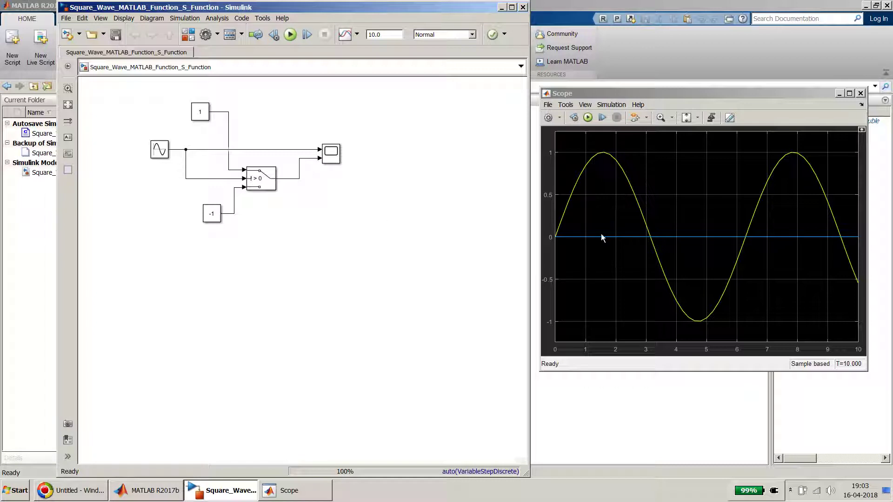
left_click(290, 35)
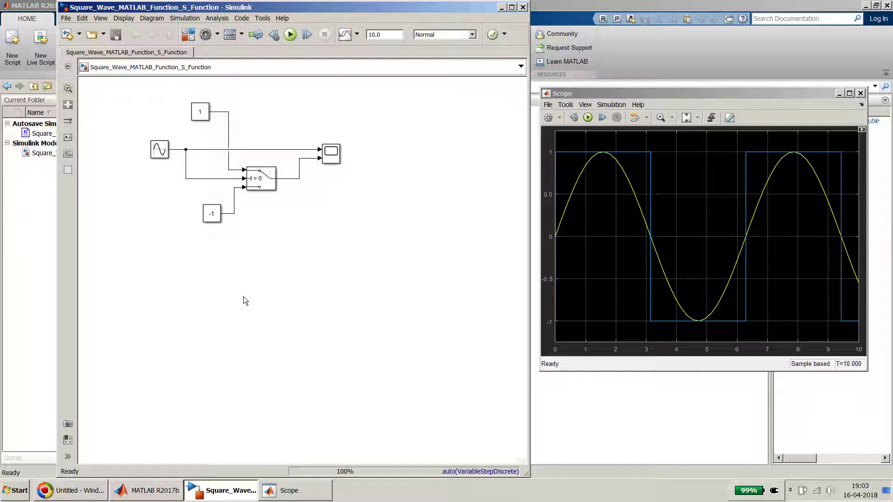
Add a MATLAB Function block in the empty area below the Switch circuit.
double_click(219, 292)
type("matl")
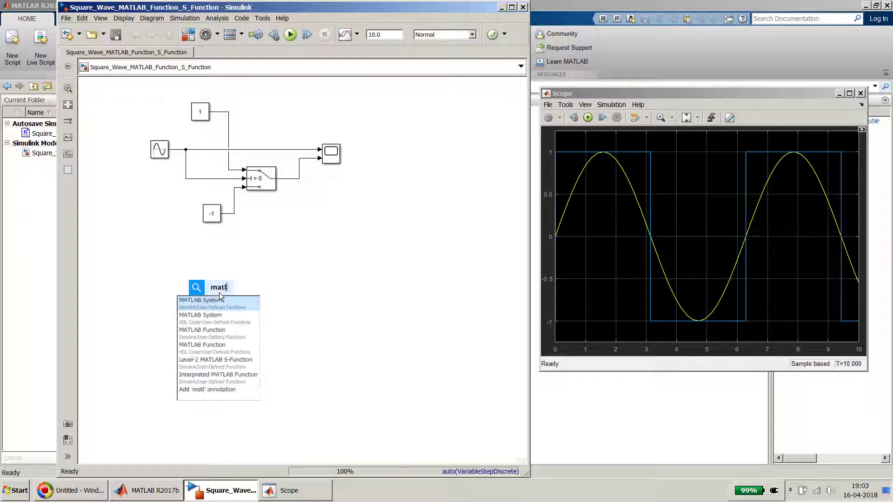
type("ab")
left_click(214, 332)
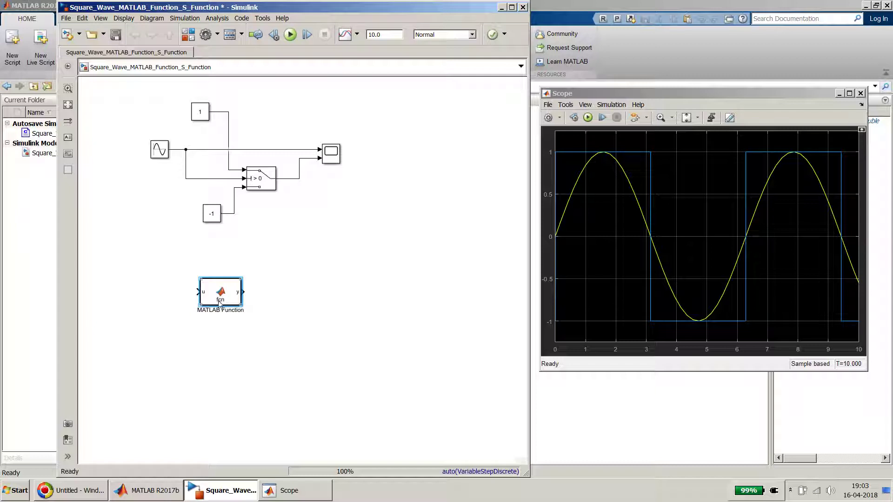
left_click_drag(221, 300, 241, 307)
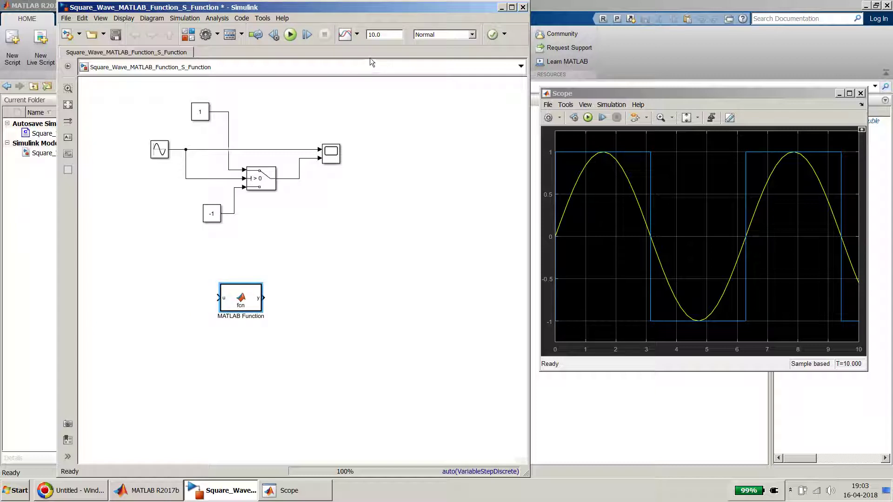
Add a Clock block with default decimation beside the MATLAB Function block and connect it to the function's input.
double_click(140, 300)
type("cloc")
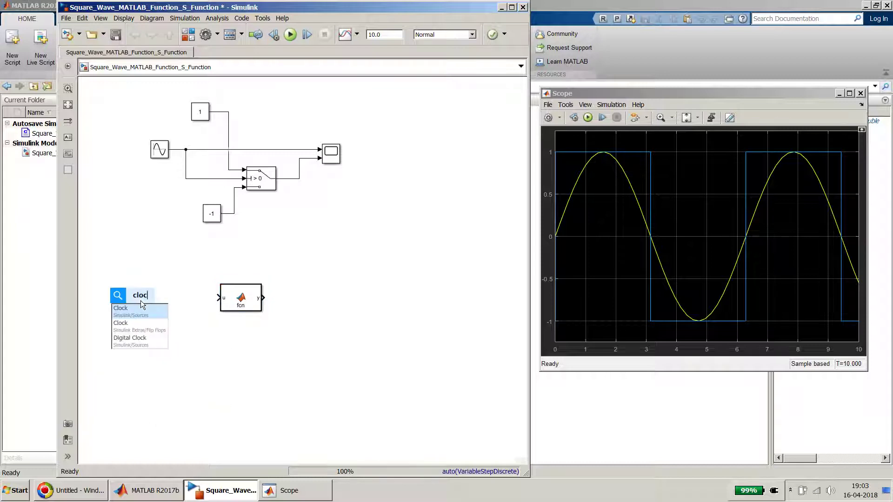
key("Return")
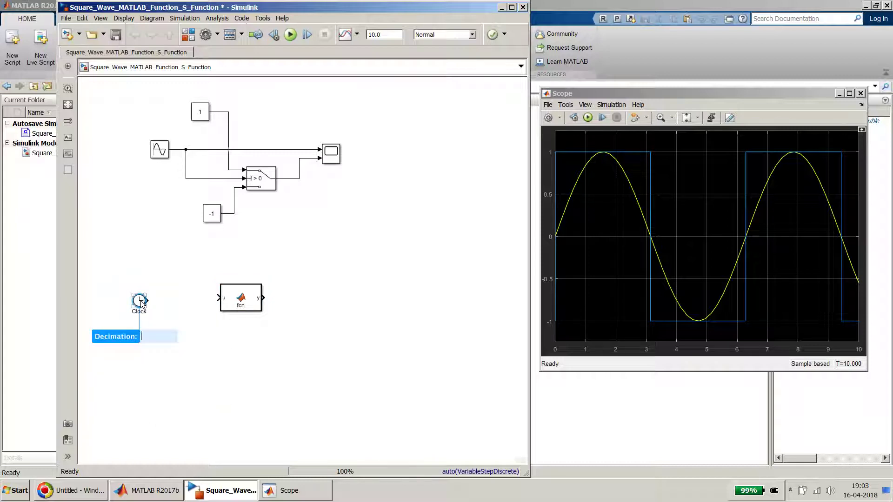
key("Return")
left_click_drag(147, 300, 172, 305)
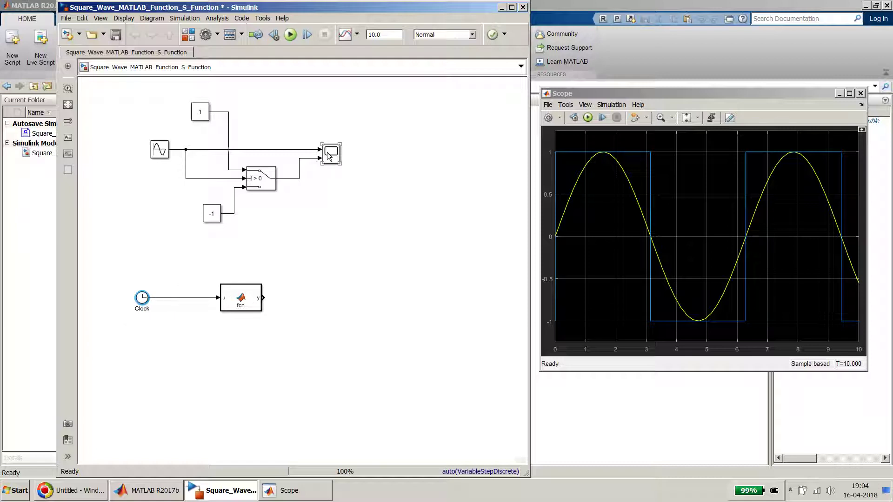
Copy the Scope block to the output side of the MATLAB Function block and open the function's code.
left_click_drag(329, 152, 344, 296)
left_click(243, 302)
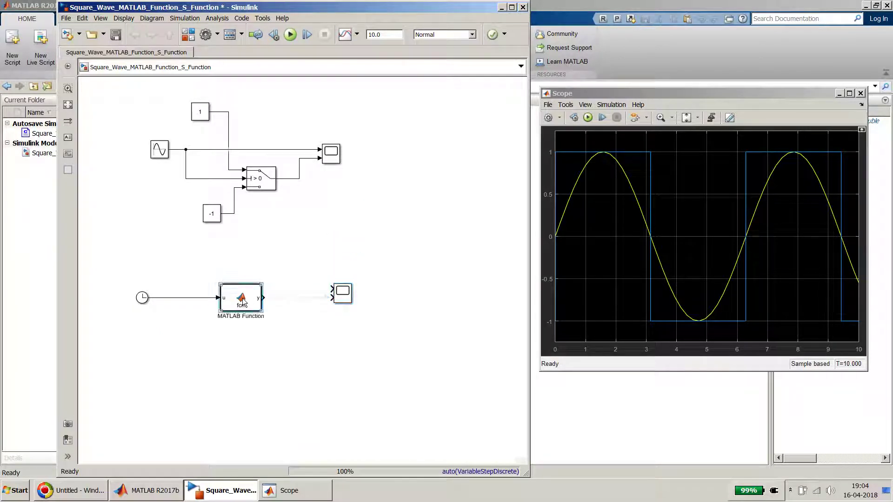
double_click(242, 302)
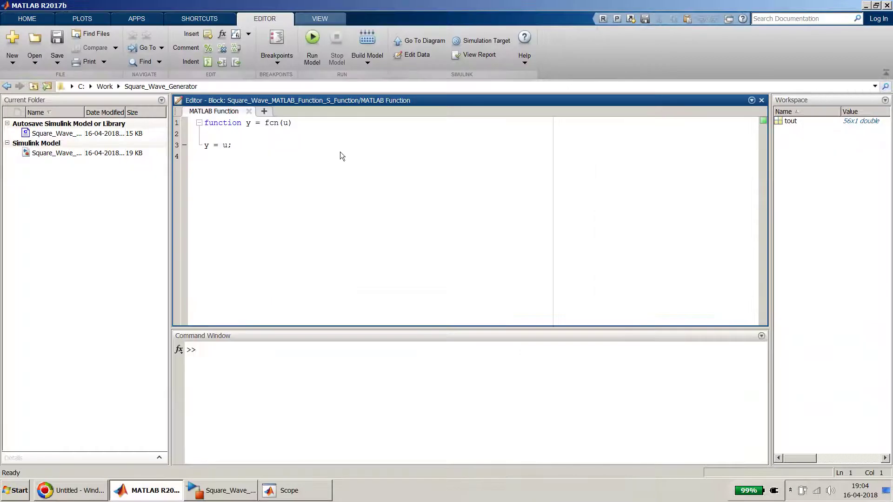
Change the function declaration to return two outputs, y1 and y2, enclosed in square brackets.
left_click(248, 125)
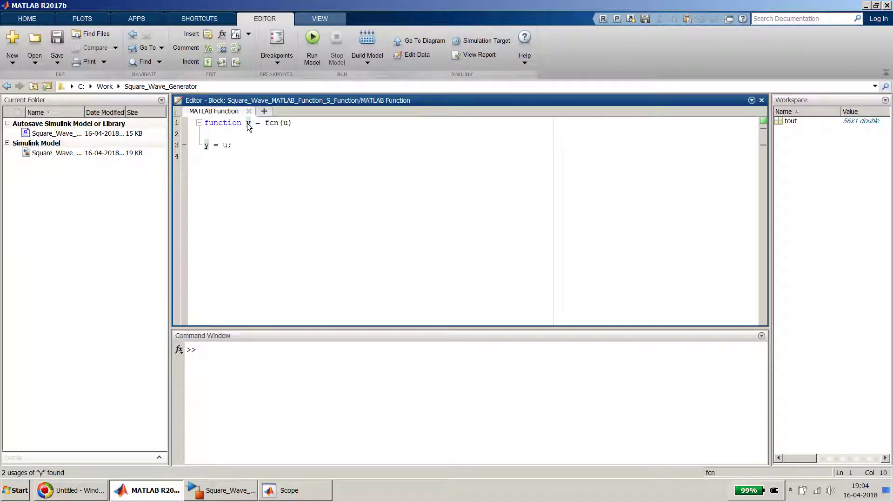
type("[")
key("BackSpace")
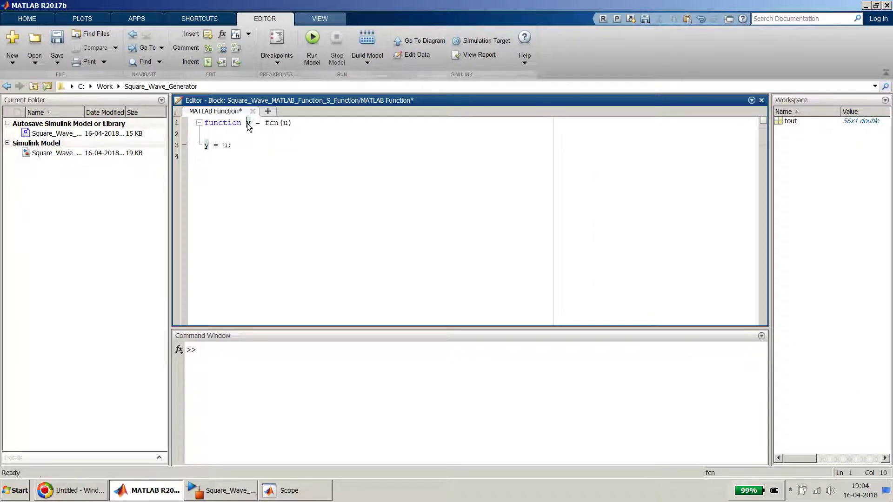
type("[")
key("Right")
type("1 ")
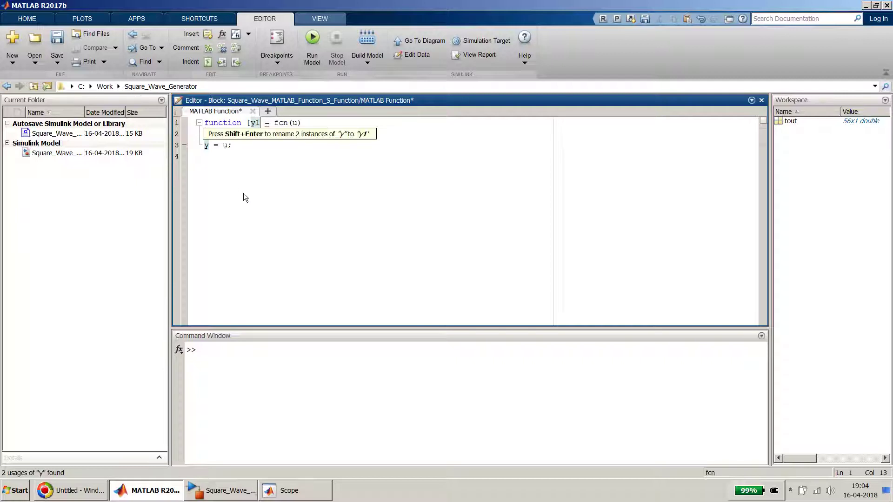
type("y2]")
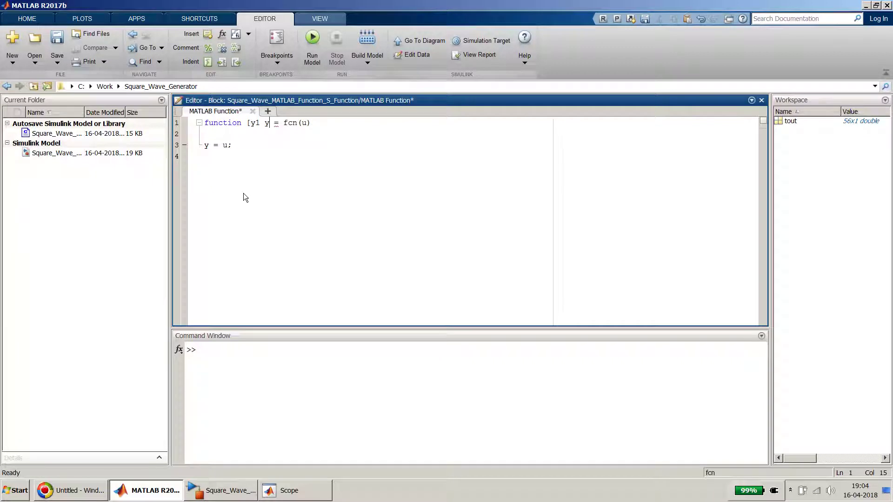
Change the assignment to y1 = sin(u); with blank lines below it, and save the function.
key("Right")
key("Right")
key("Right")
key("Down")
key("Down")
type("1")
key("Right")
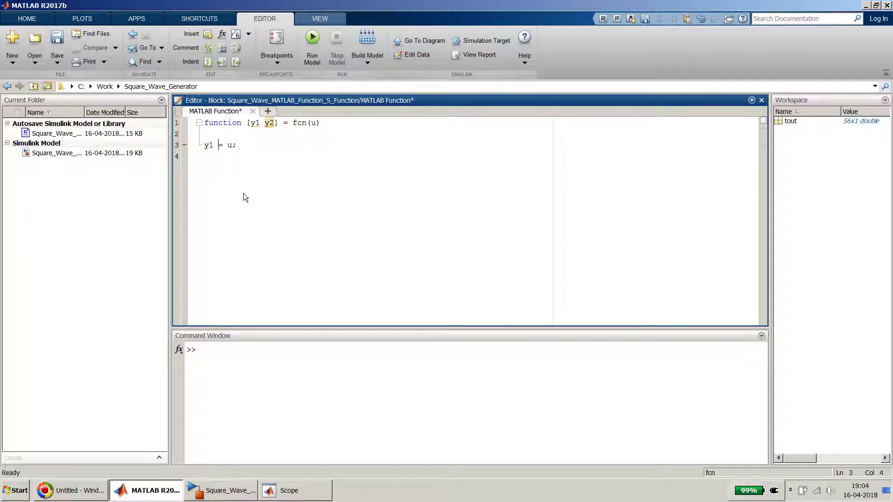
type("sin(")
type(")")
key("Right")
key("Return")
key("Return")
key("ctrl+s")
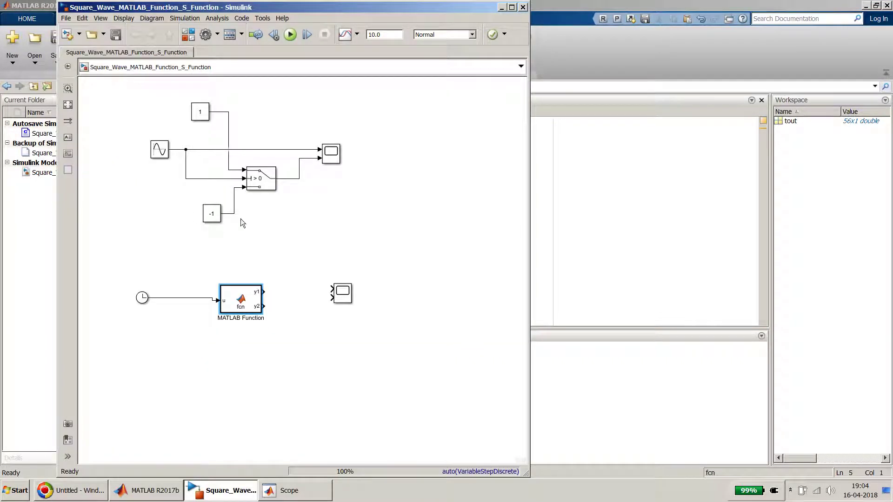
key("alt+Tab")
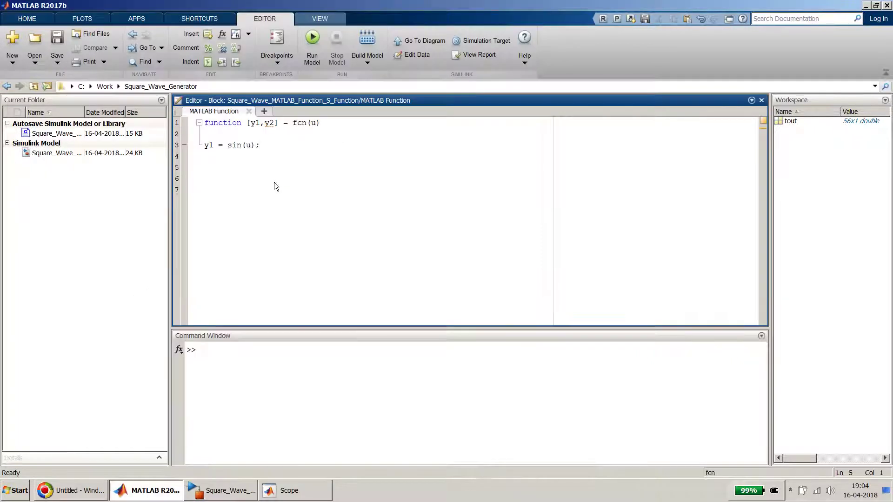
Write an if-else block that sets y2 = 1 when y1 > 0 and y2 = -1 otherwise.
type("if y1 > 0")
key("Return")
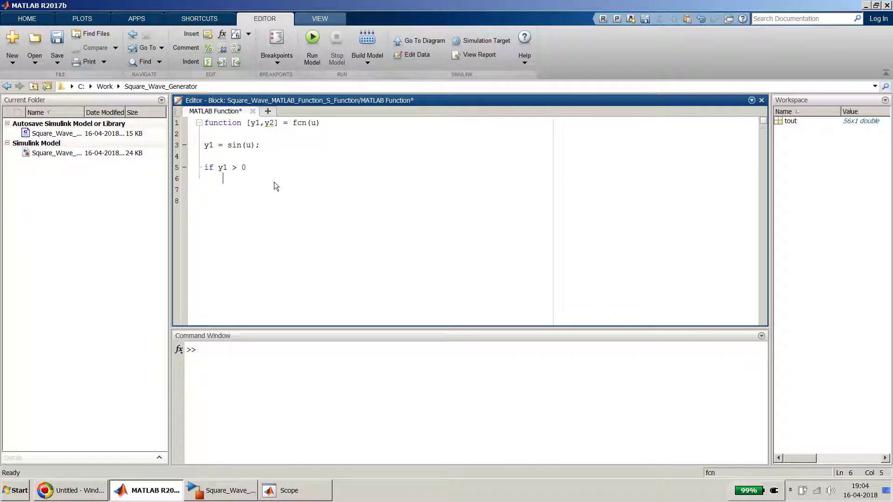
type("y2 = 1;")
key("Return")
type("else")
key("Return")
type("y2 ")
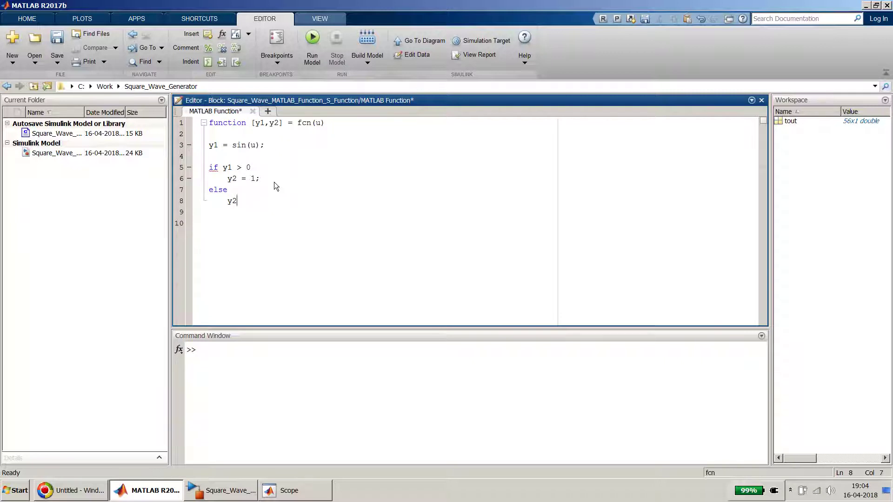
type("= -1;")
key("Return")
type("end")
Close the function with a final end statement and save the code.
key("Return")
type("e")
key("BackSpace")
key("Return")
type("end")
key("Return")
key("ctrl+s")
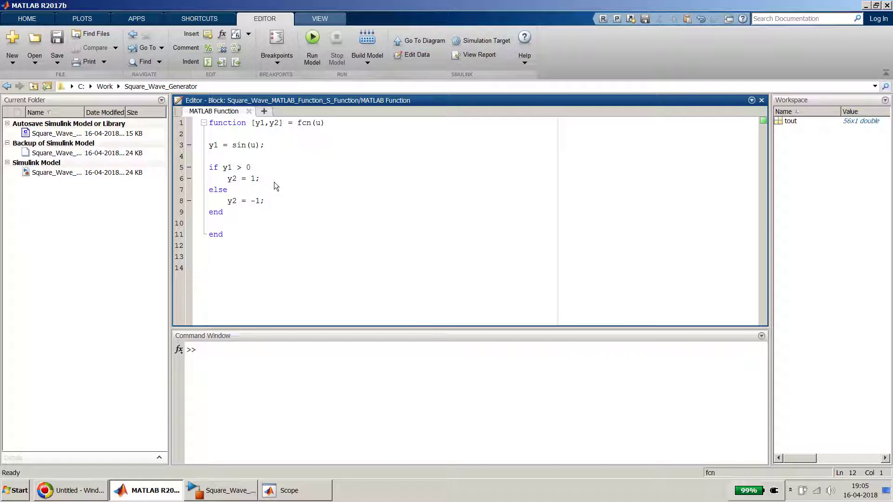
In the model, move the copied Scope closer, connect y1 and y2 to its two inputs, and enlarge the block slightly.
key("alt+Tab")
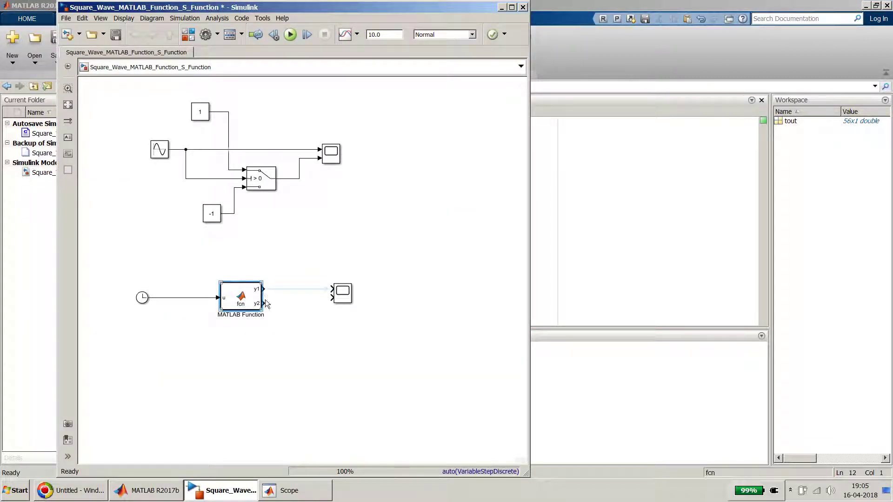
left_click_drag(341, 291, 317, 293)
left_click(289, 288)
left_click(256, 298)
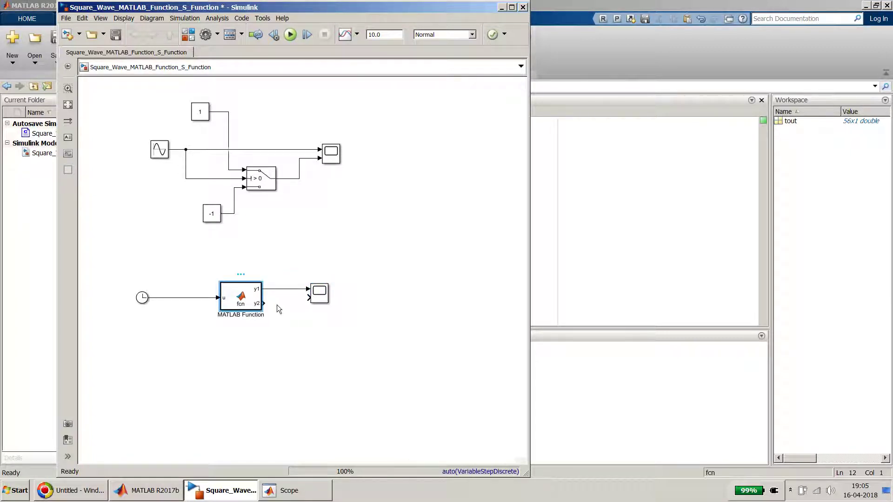
left_click(322, 298, "ctrl")
left_click_drag(328, 306, 320, 303)
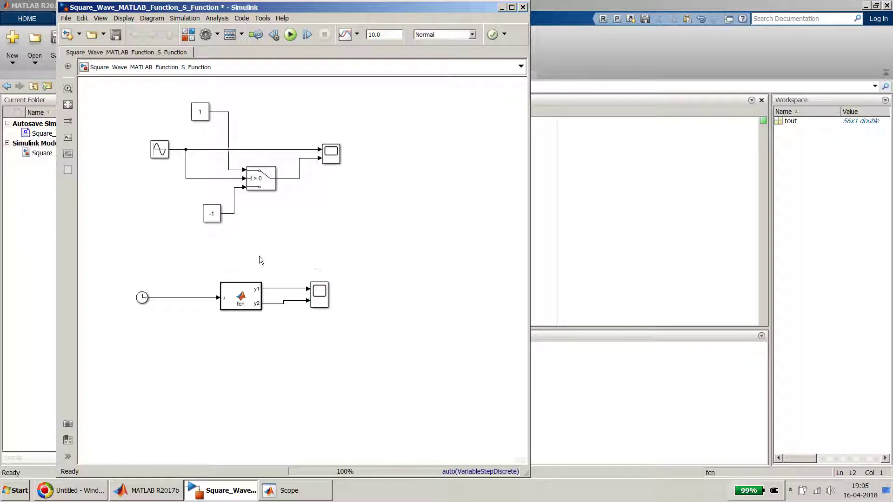
Open the copied Scope and arrange the two scope windows one above the other beside the model.
left_click(321, 295)
left_click(320, 297)
double_click(320, 297)
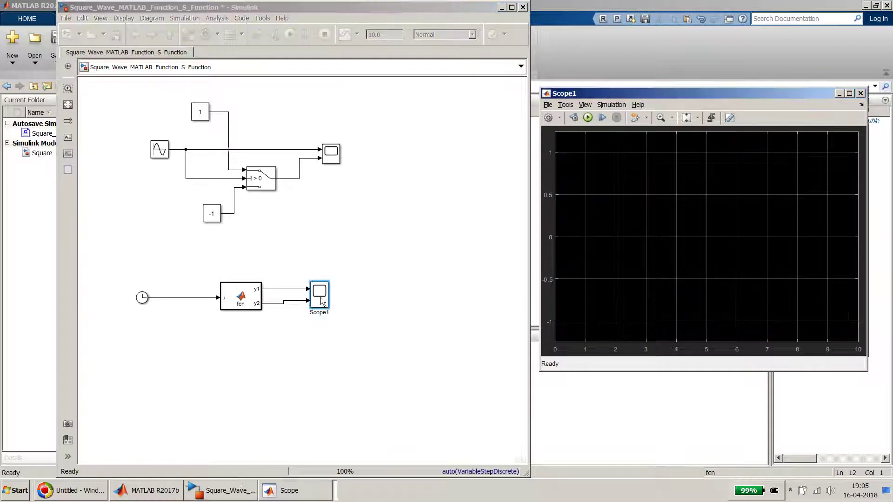
left_click_drag(680, 96, 693, 165)
left_click_drag(688, 92, 688, 7)
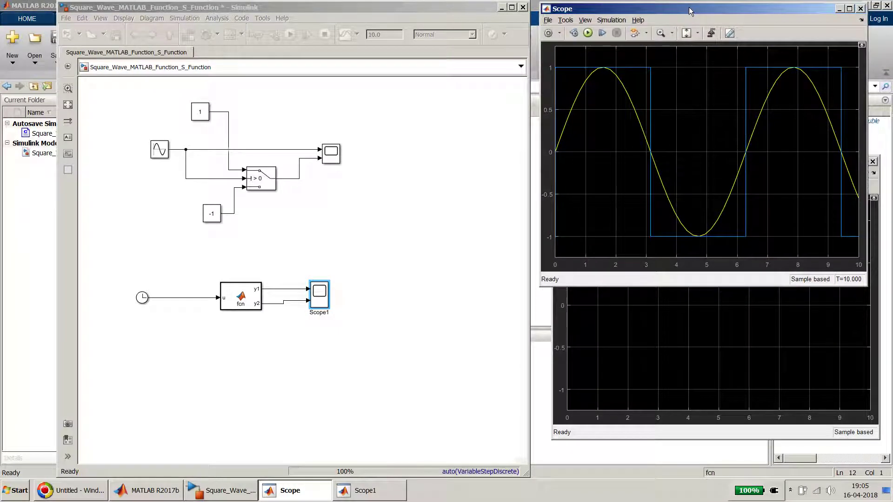
Bring the copied Scope's window to the front and run the simulation to plot the MATLAB Function outputs.
left_click(674, 359)
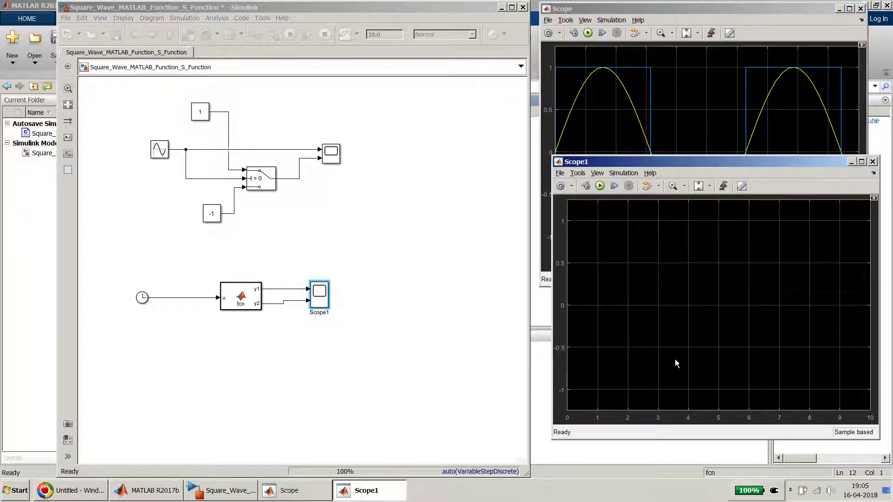
left_click(422, 223)
left_click(290, 35)
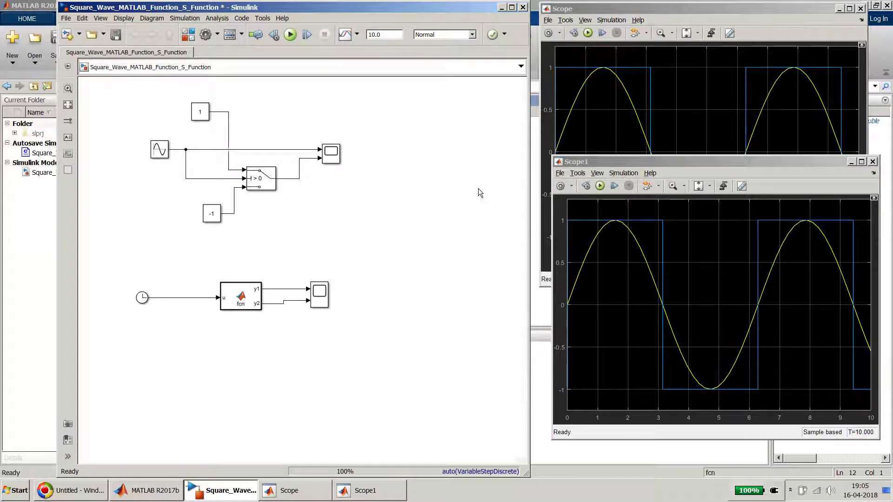
Show the block name under the Scope connected to the MATLAB Function block.
left_click(316, 300)
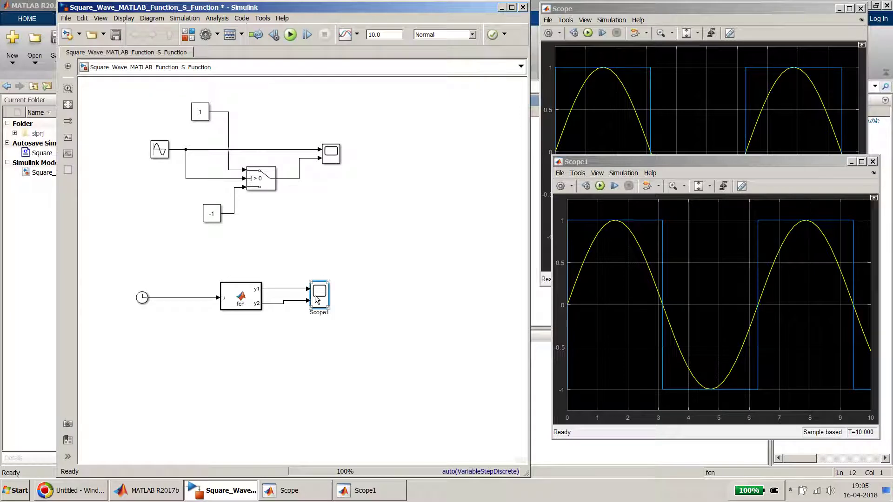
mouse_move(318, 277)
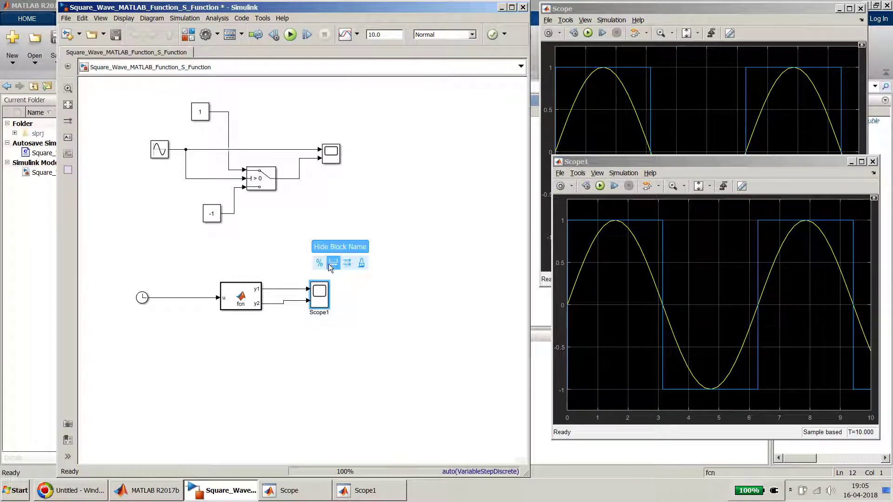
left_click(289, 243)
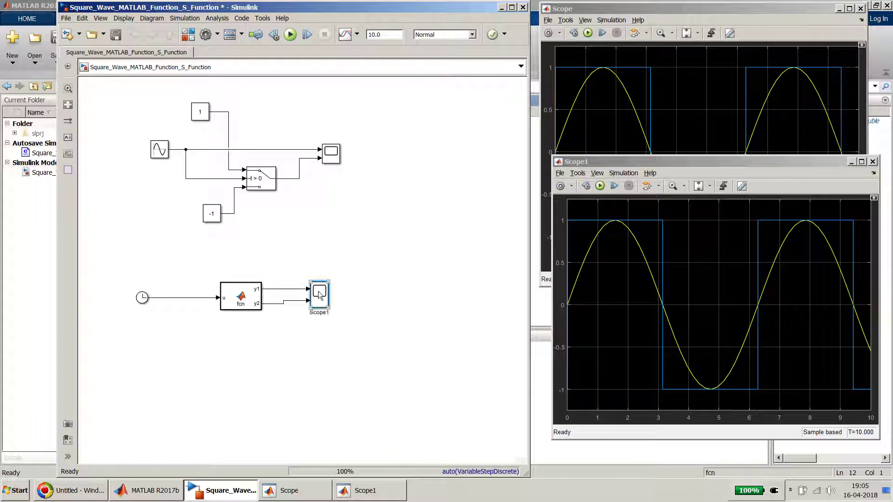
mouse_move(320, 277)
Bring the Switch circuit's Scope window to the front and show the block name under that Scope in the model.
left_click(331, 154)
double_click(330, 151)
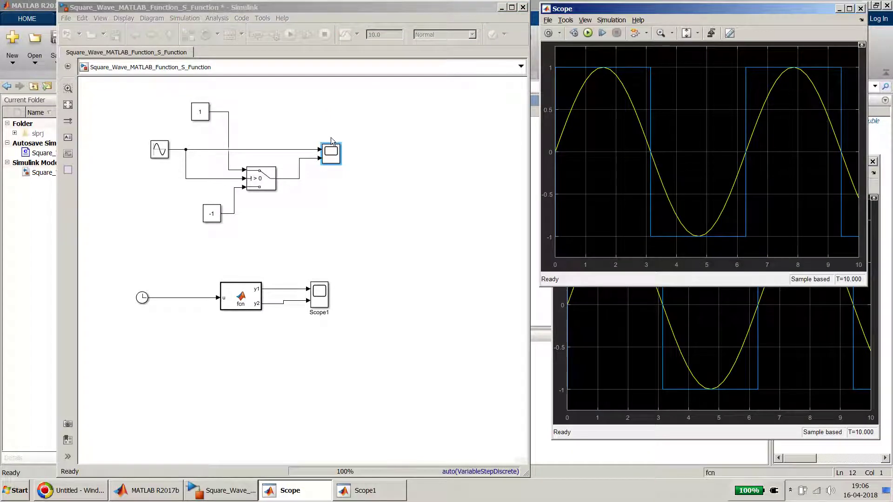
left_click(346, 197)
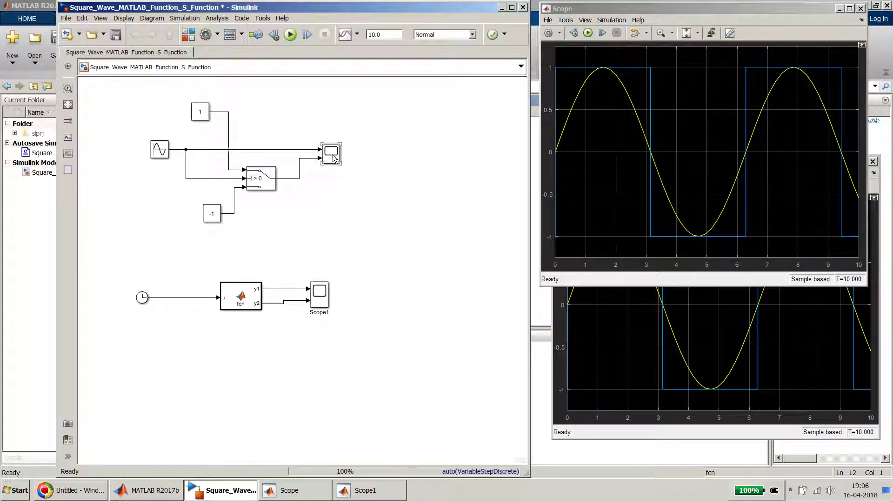
left_click(331, 150)
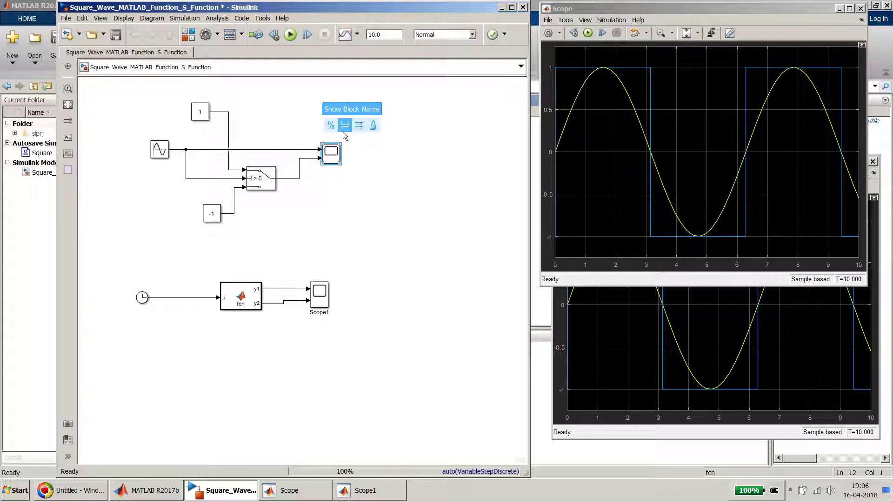
left_click(344, 126)
left_click(355, 199)
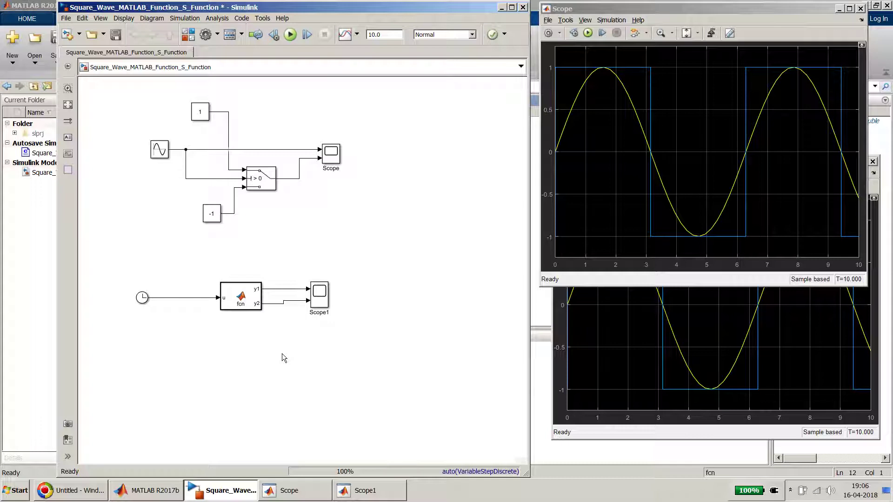
Open the MATLAB Function block's code to review it, and return to the Simulink model with nothing selected.
double_click(246, 294)
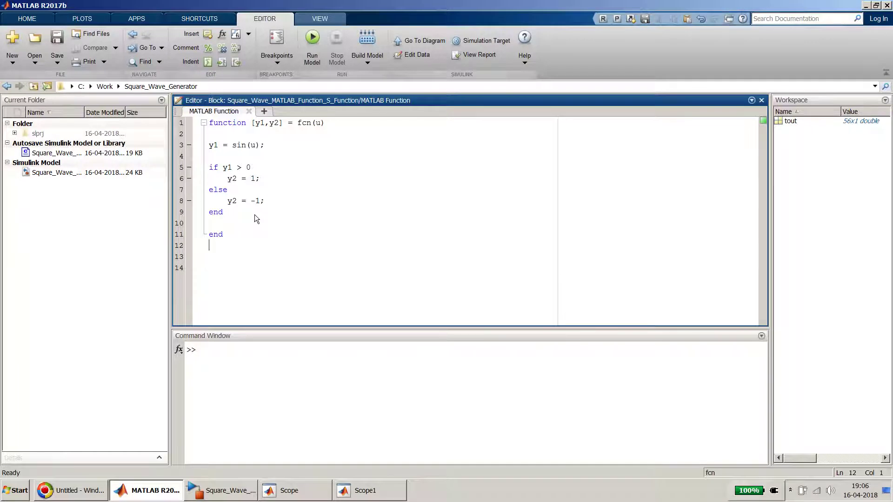
left_click(236, 493)
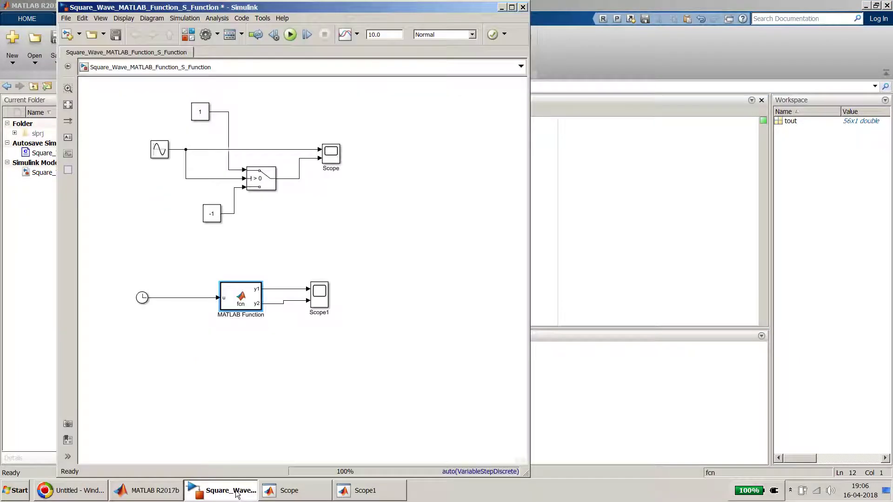
left_click(232, 392)
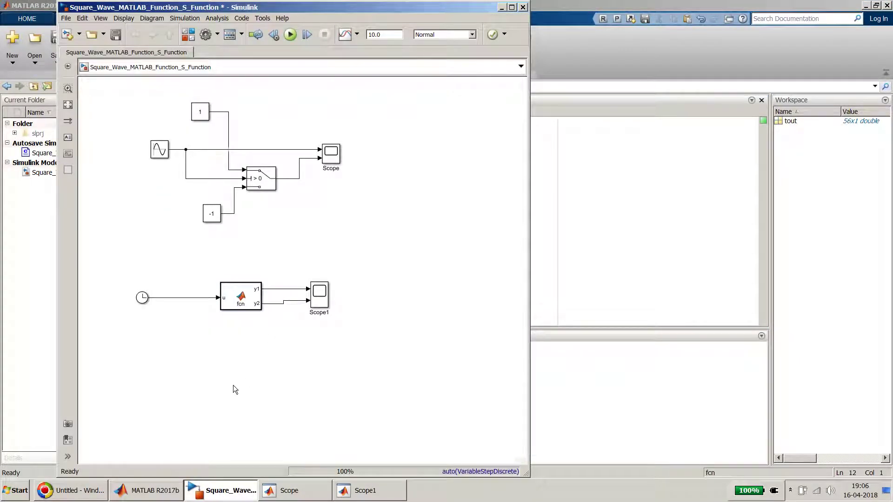